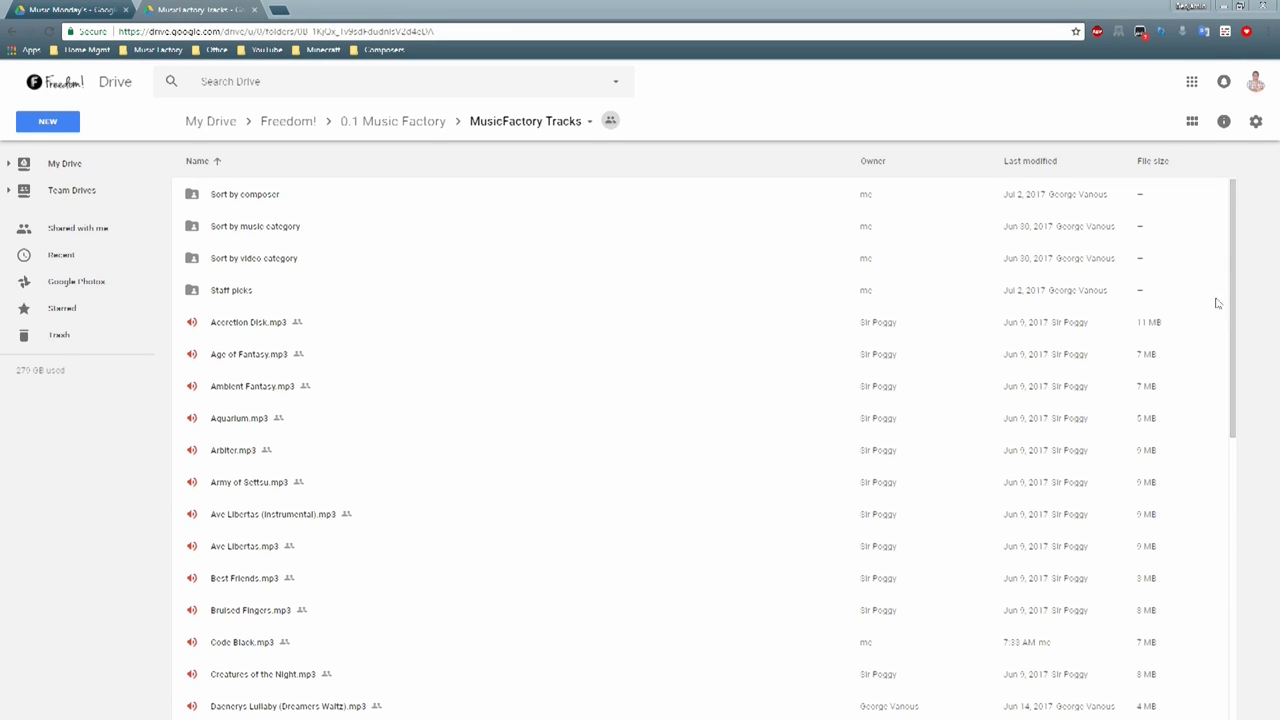
Step: Browse the Sort by composer and Sort by music category folders, returning to MusicFactory Tracks each time
{"action": "left_click_drag", "start_coordinate": [1240, 268], "coordinate": [1188, 246]}
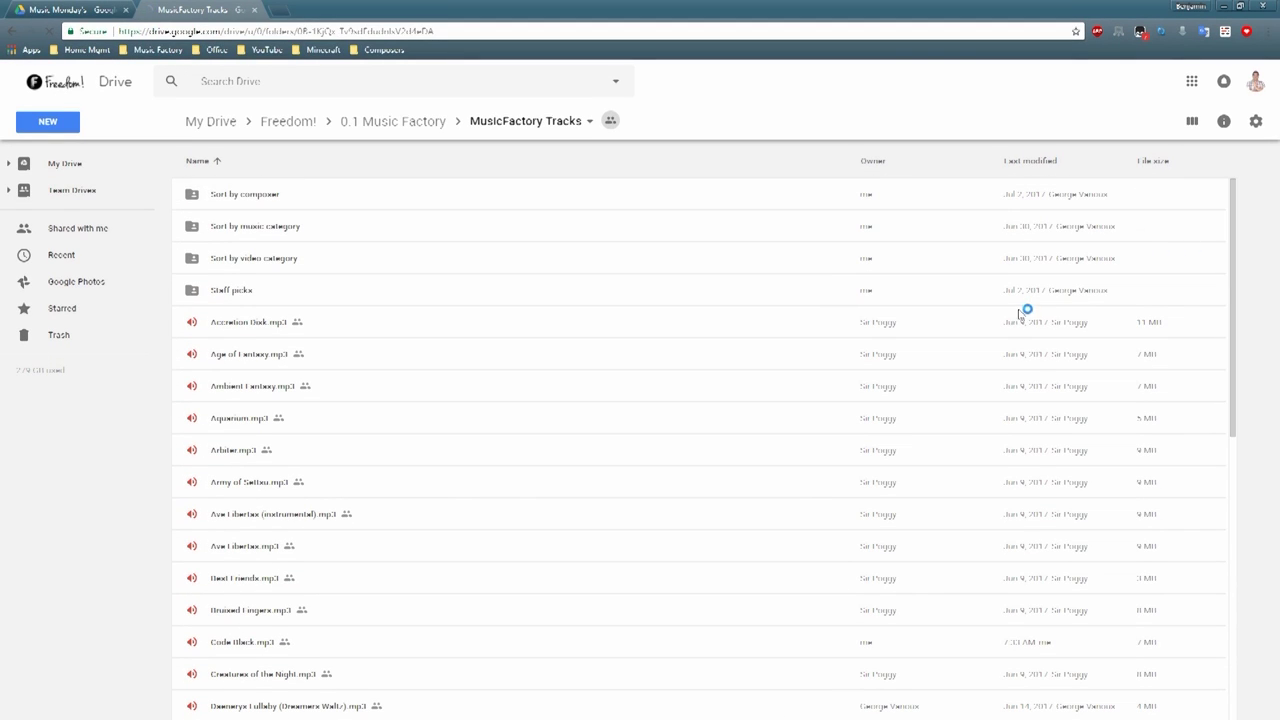
{"action": "double_click", "coordinate": [258, 196]}
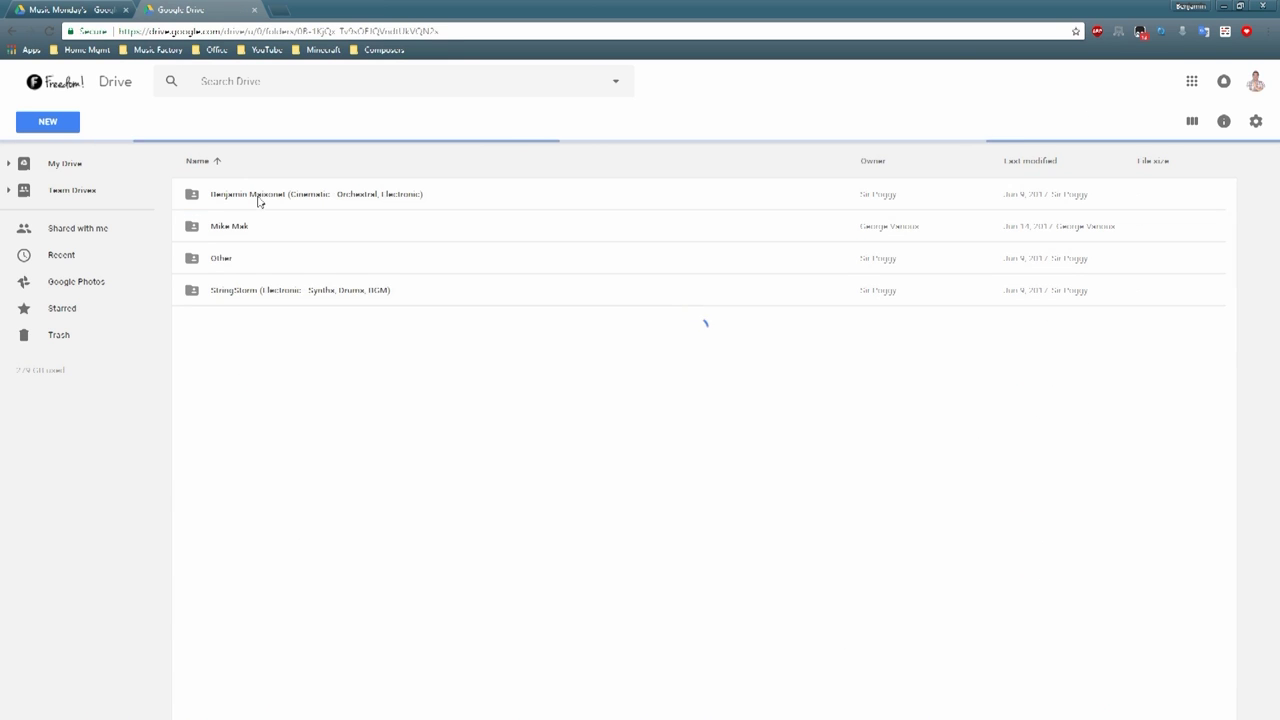
{"action": "left_click", "coordinate": [480, 121]}
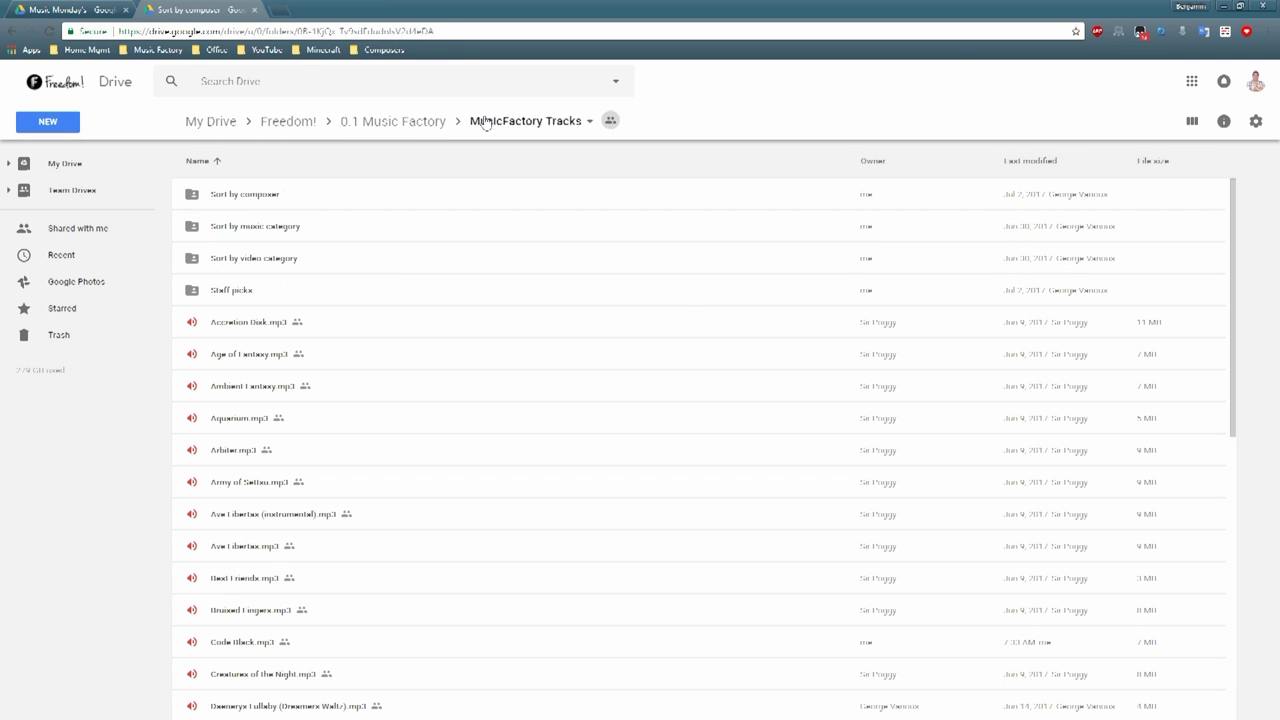
{"action": "double_click", "coordinate": [282, 228]}
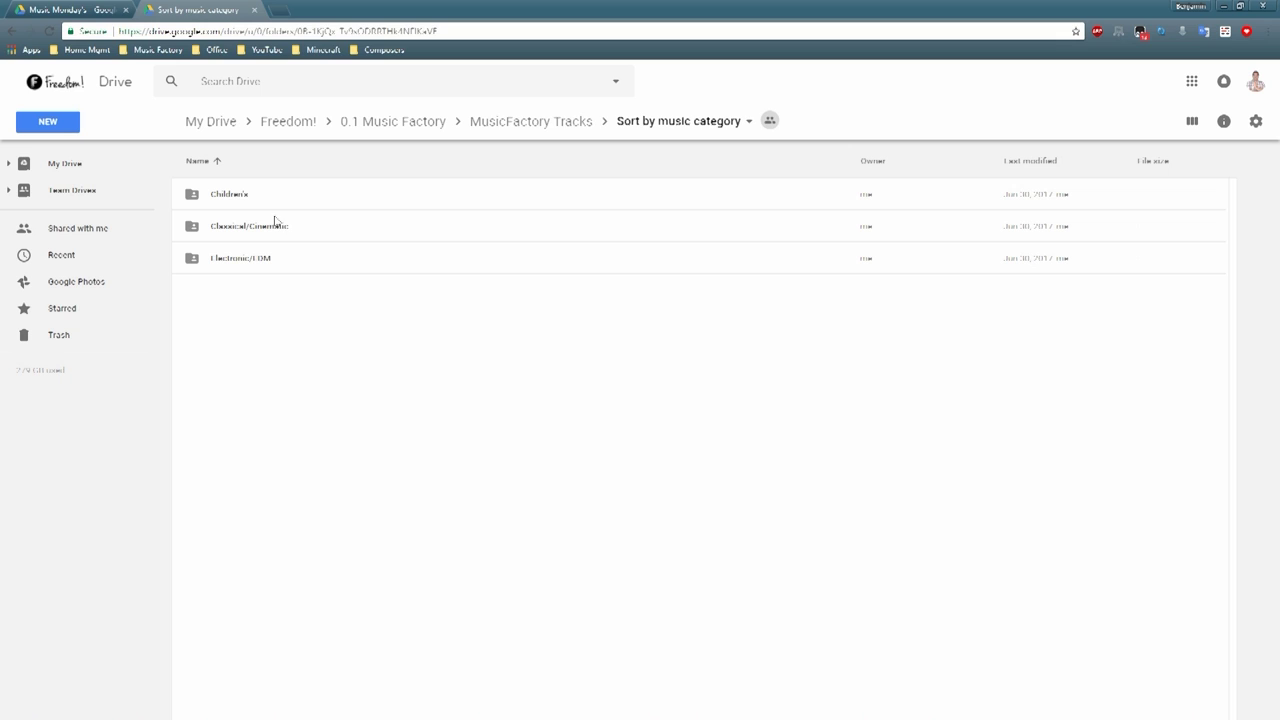
{"action": "left_click", "coordinate": [485, 121]}
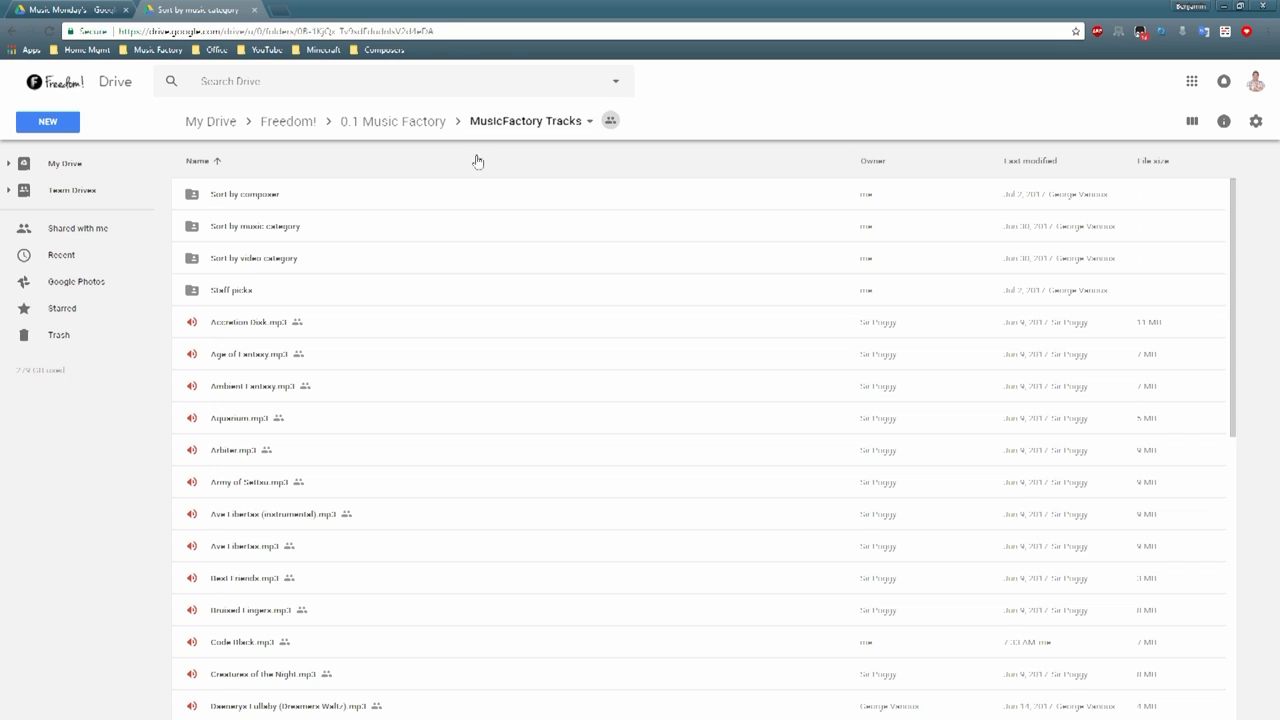
Step: Look inside Sort by video category and its Peaceful tracks folder, then return to MusicFactory Tracks
{"action": "double_click", "coordinate": [259, 266]}
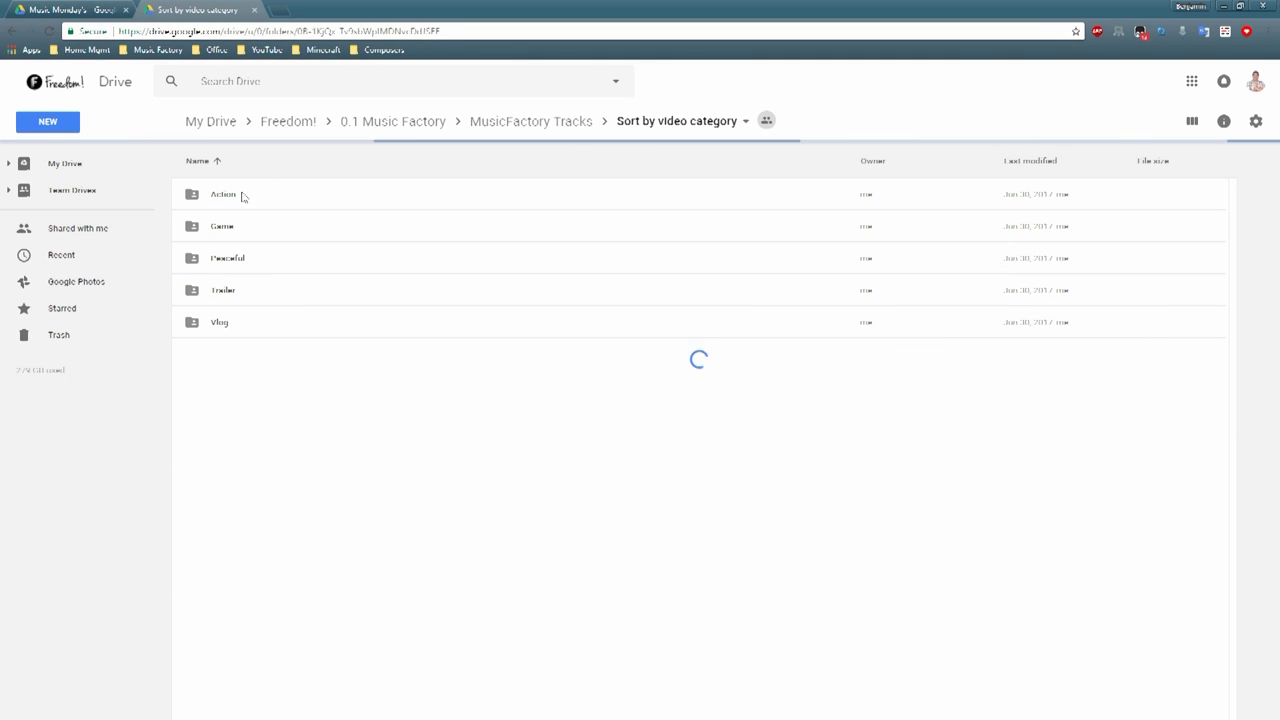
{"action": "double_click", "coordinate": [229, 260]}
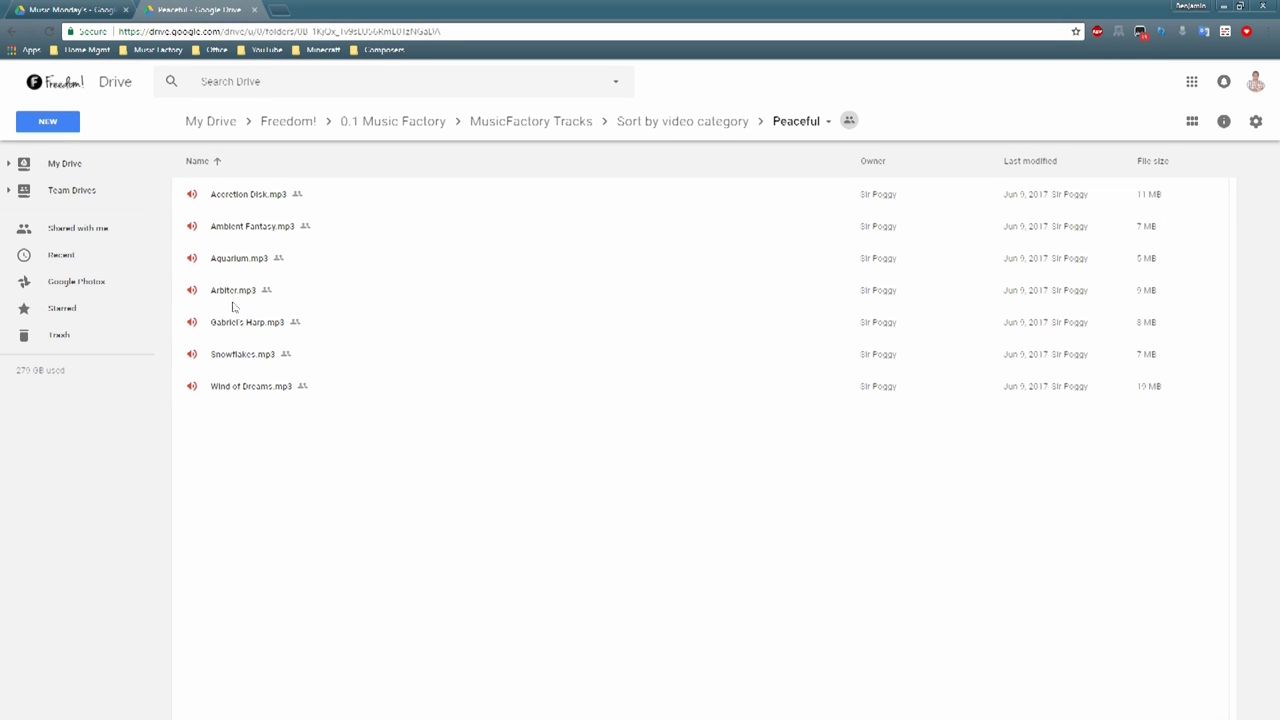
{"action": "left_click", "coordinate": [625, 123]}
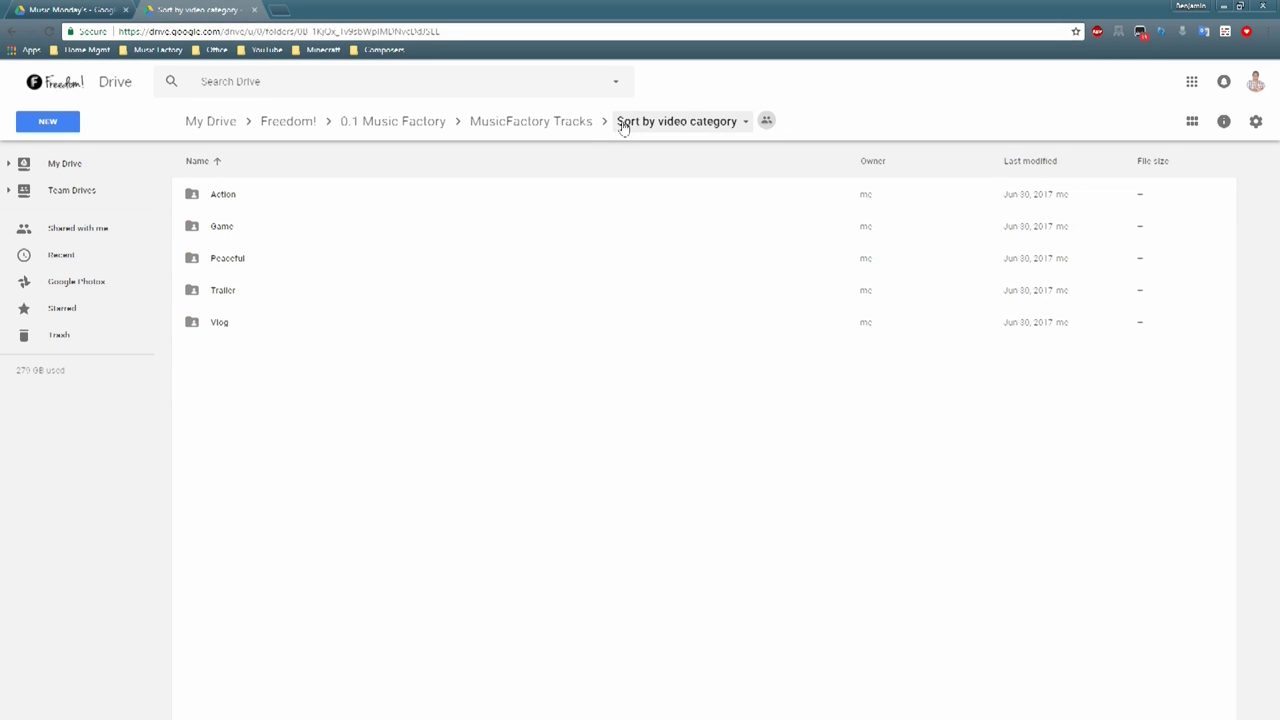
{"action": "left_click", "coordinate": [530, 121]}
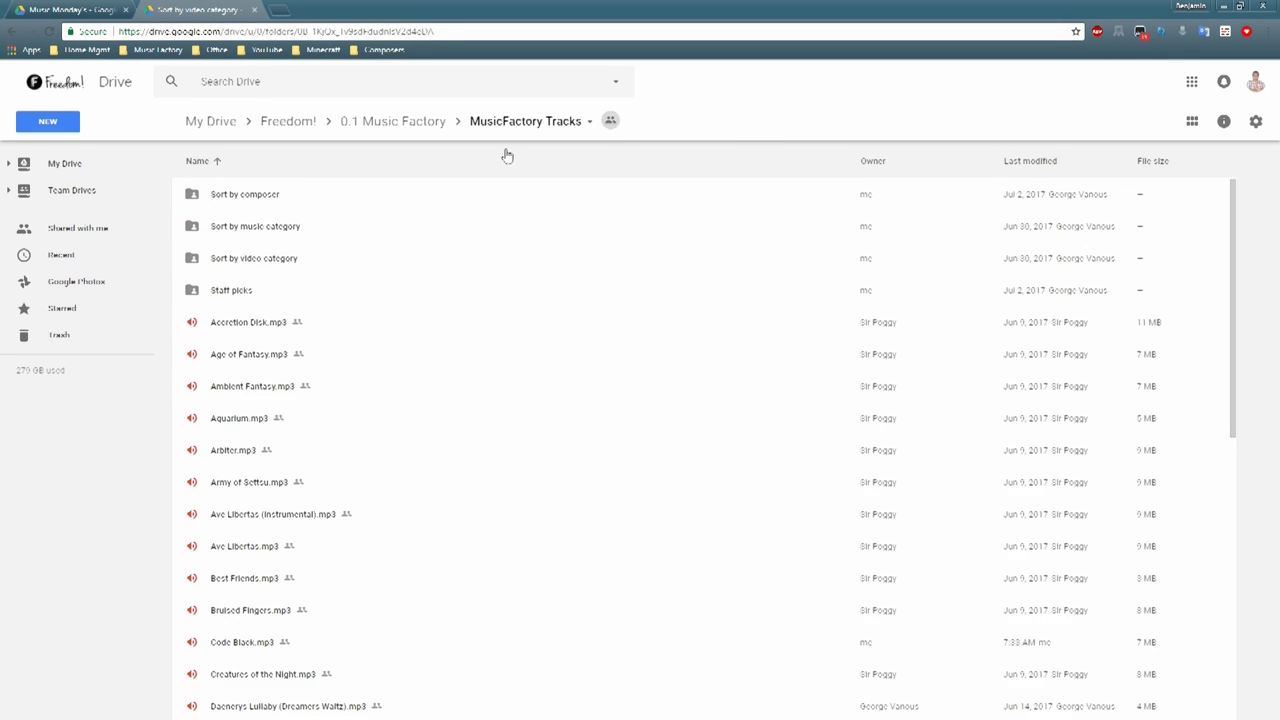
Step: Look inside Staff picks and a staff member's favourites folder, then return to MusicFactory Tracks
{"action": "double_click", "coordinate": [246, 292]}
{"action": "double_click", "coordinate": [245, 195]}
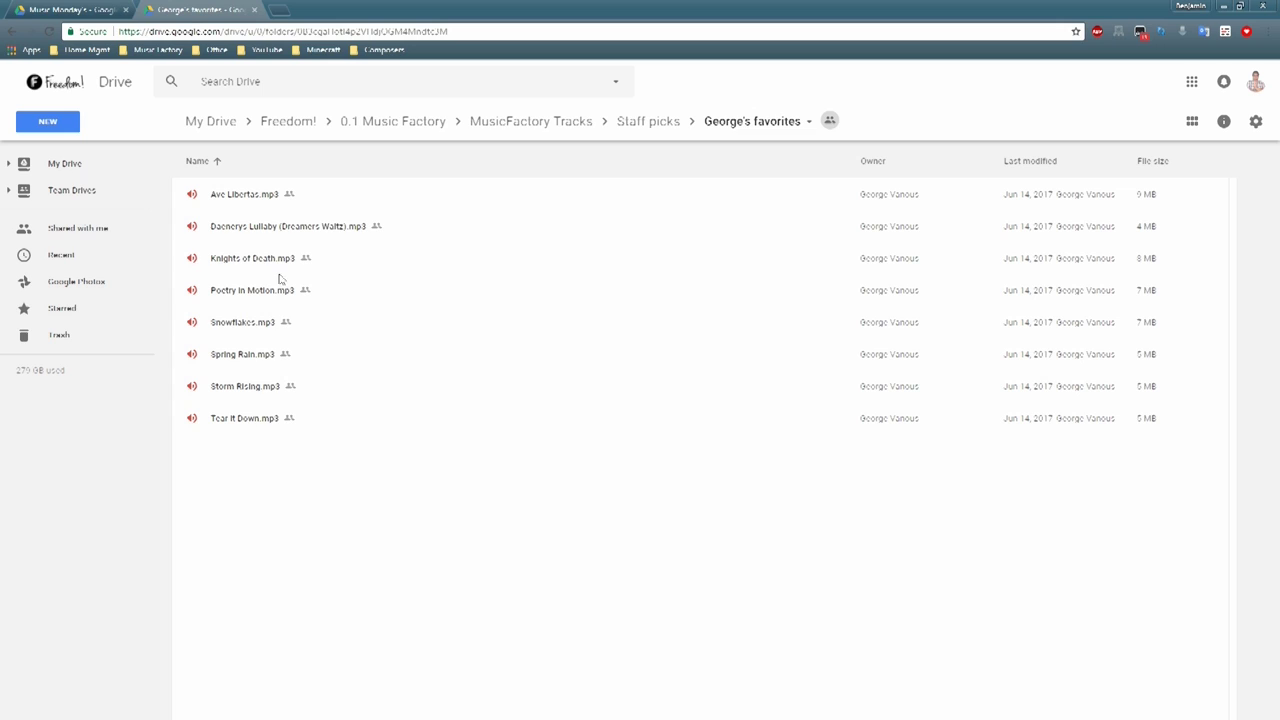
{"action": "left_click", "coordinate": [582, 122]}
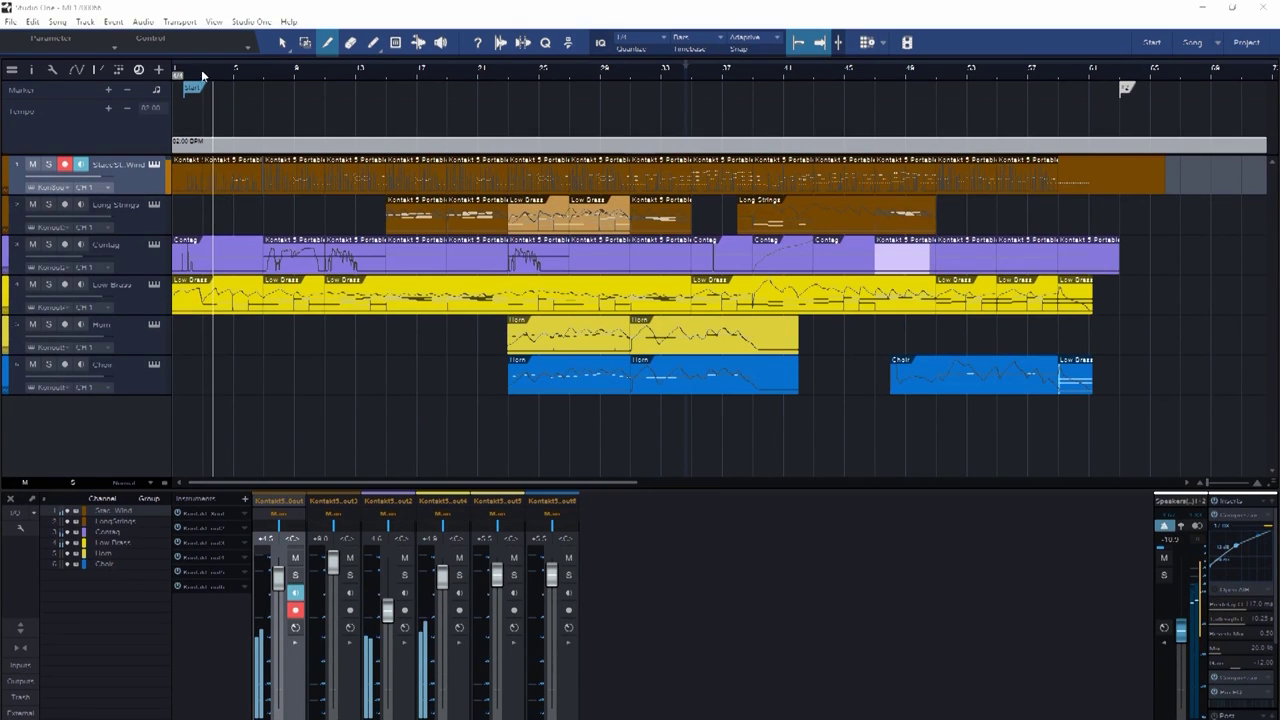
Step: Zoom in around bar 4 and inspect the staccato wind event's notes in the piano roll
{"action": "left_click_drag", "start_coordinate": [202, 76], "coordinate": [203, 117]}
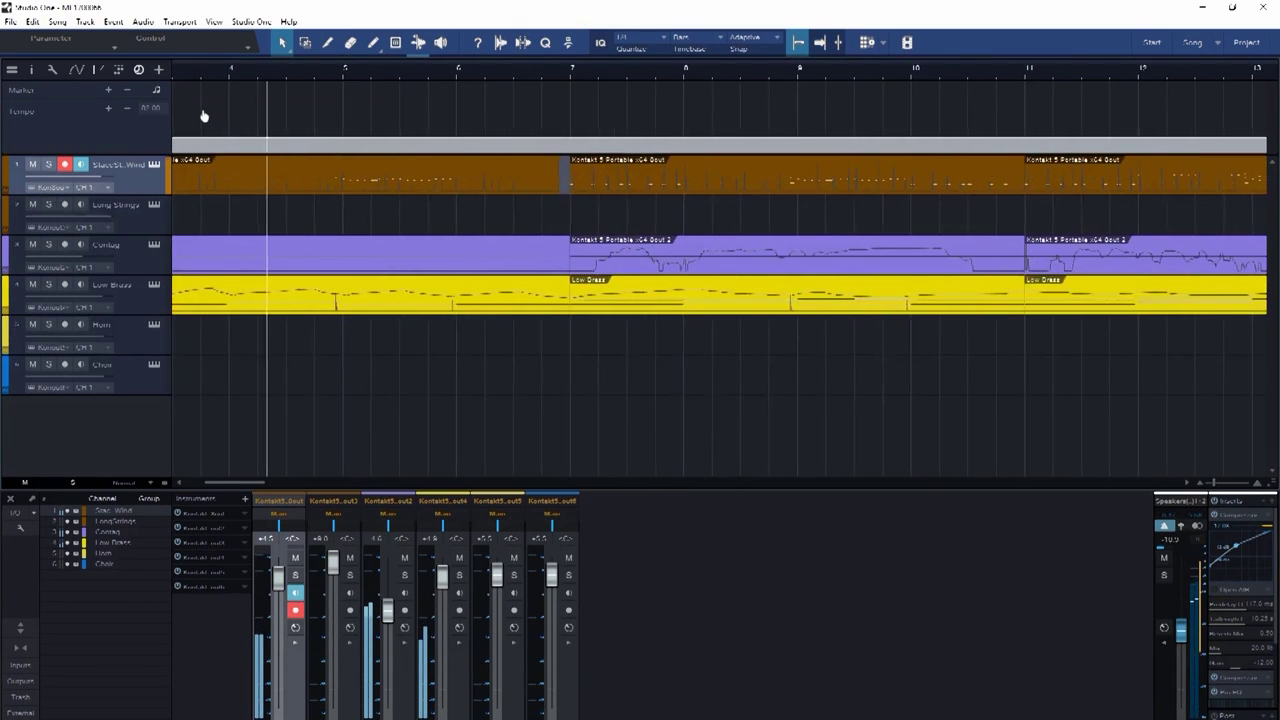
{"action": "double_click", "coordinate": [293, 180]}
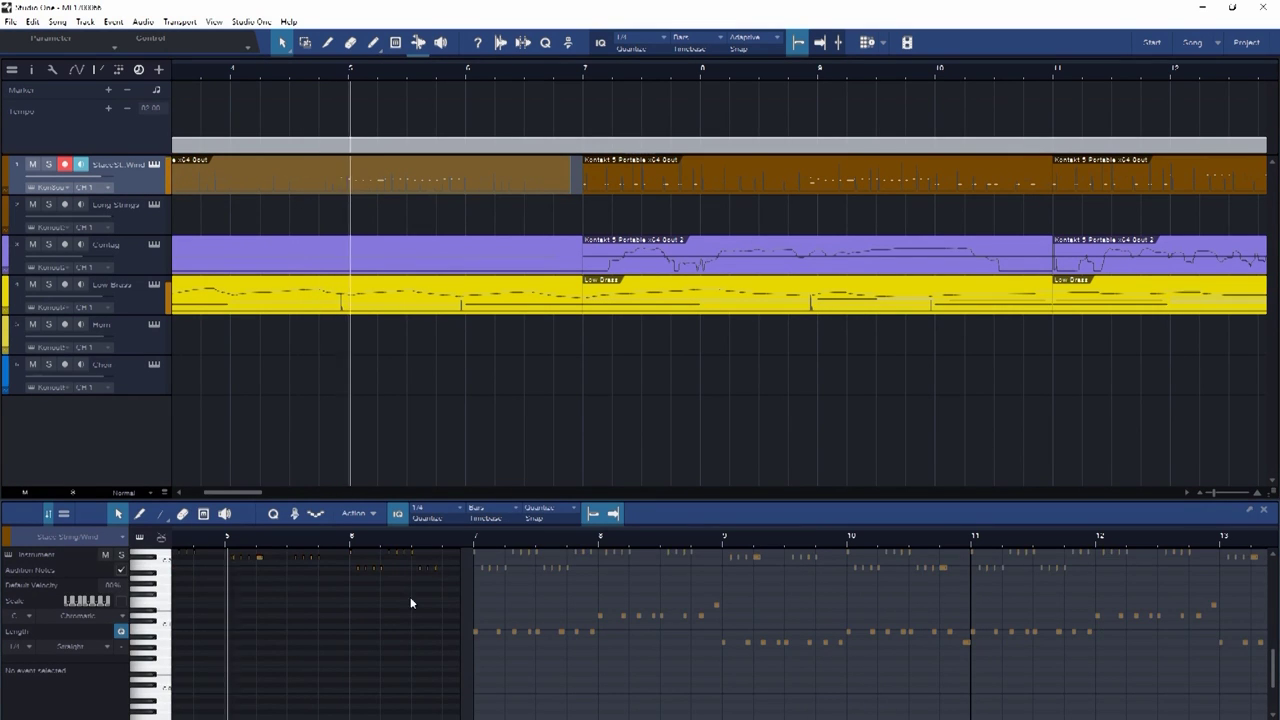
{"action": "left_click_drag", "start_coordinate": [411, 539], "coordinate": [394, 563]}
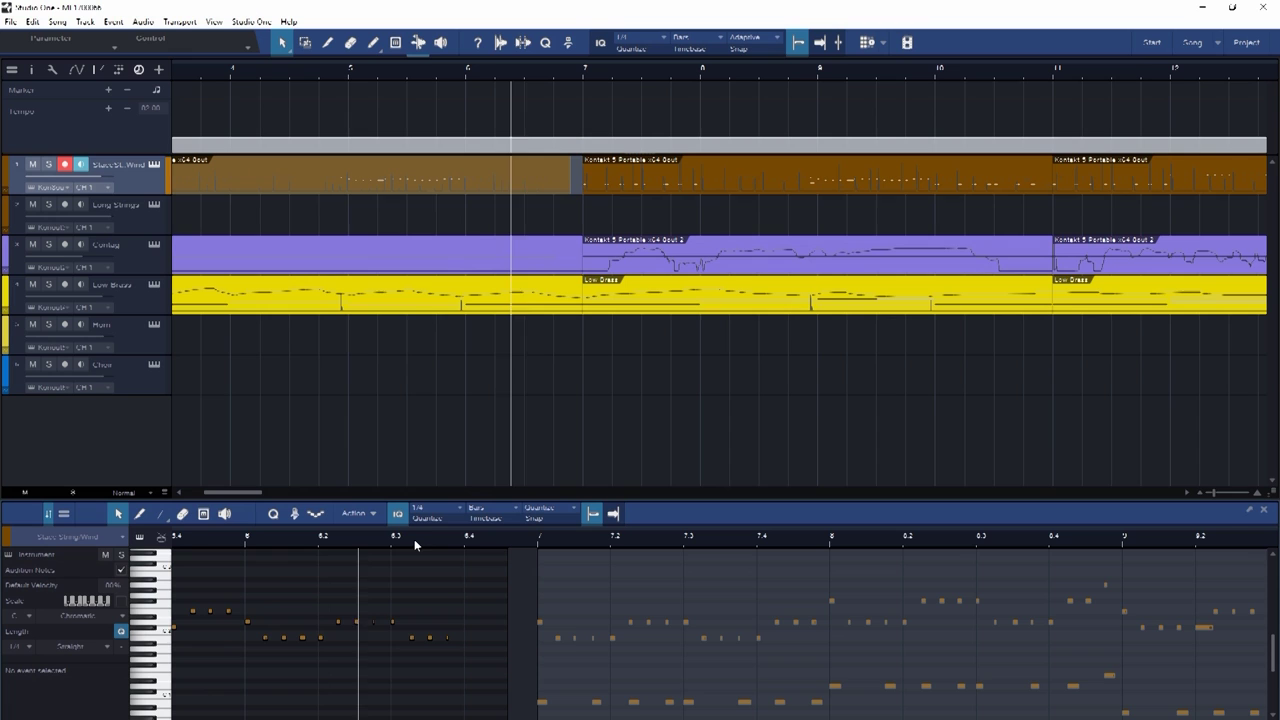
{"action": "left_click_drag", "start_coordinate": [408, 536], "coordinate": [345, 520]}
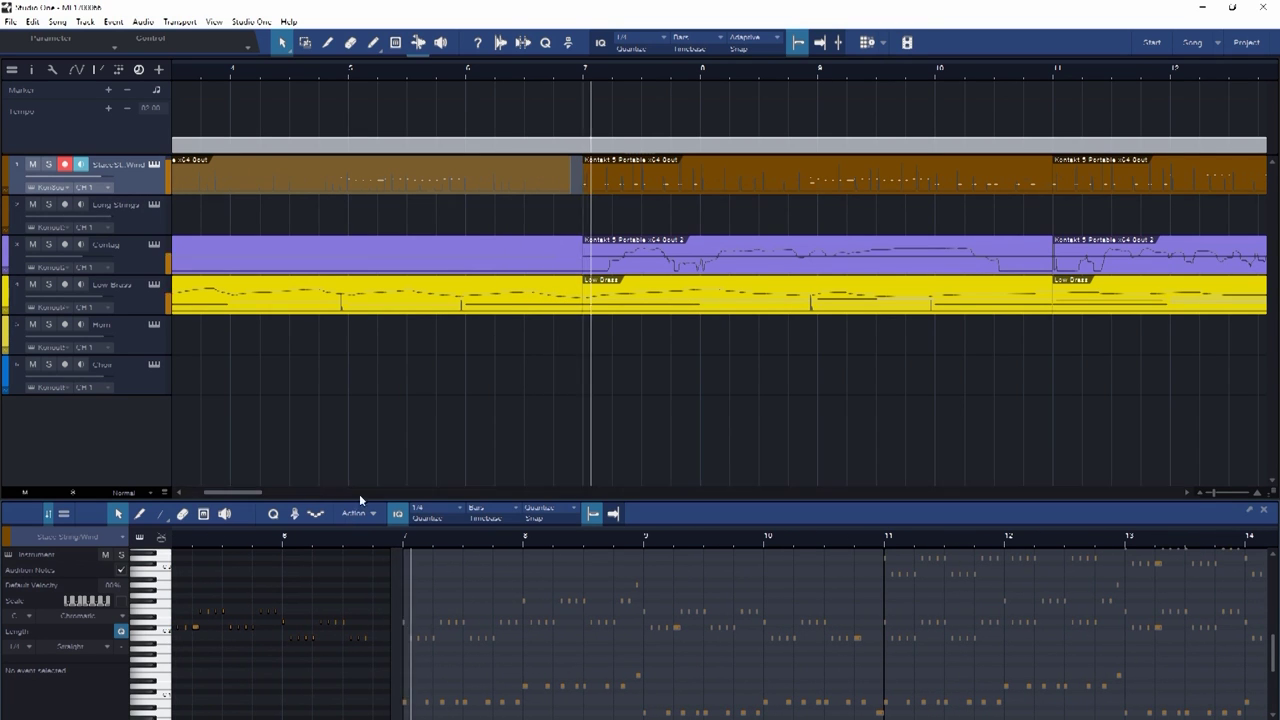
Step: Show the bars 7–11 staccato event, then load the Low Brass notes and zoom out across them
{"action": "double_click", "coordinate": [625, 172]}
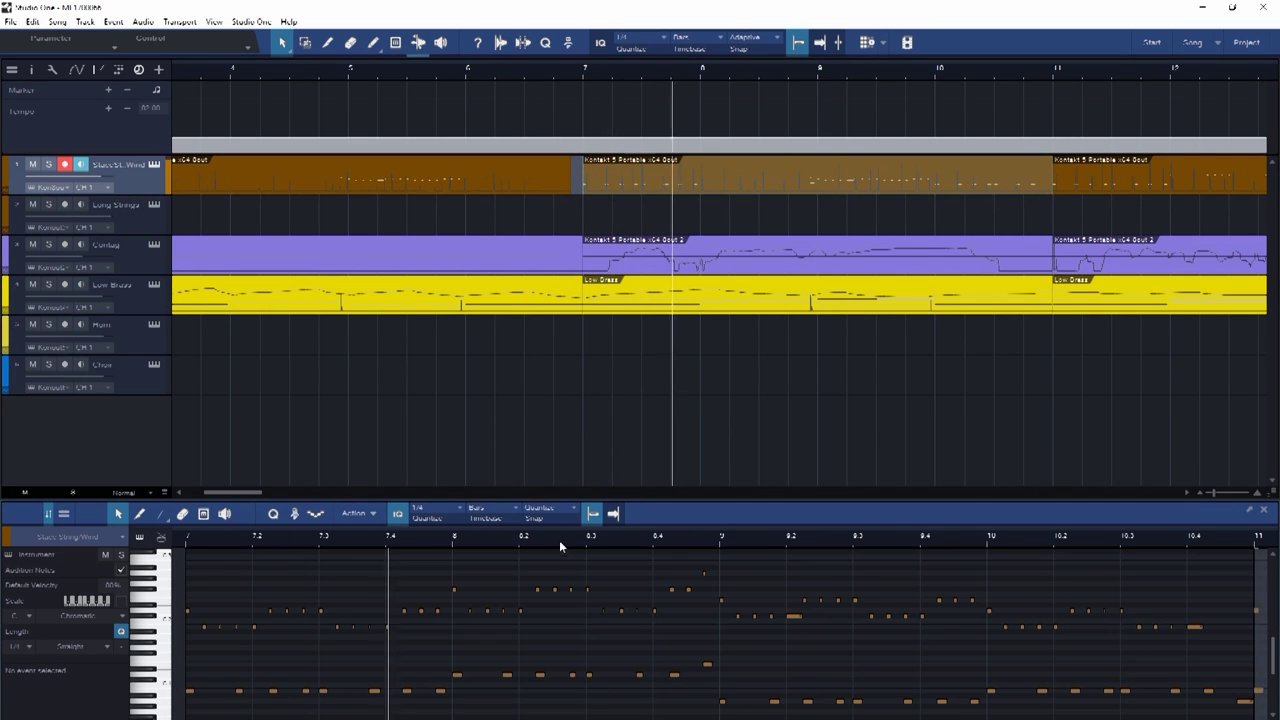
{"action": "left_click_drag", "start_coordinate": [559, 545], "coordinate": [371, 529]}
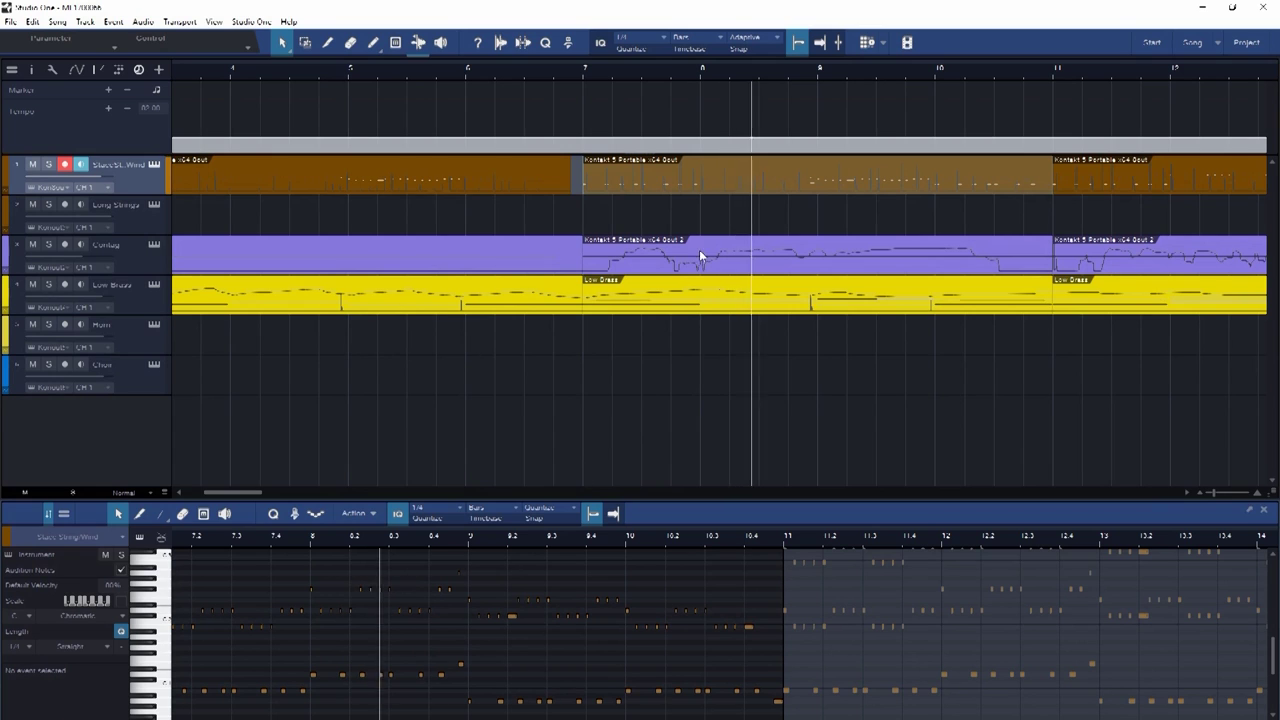
{"action": "double_click", "coordinate": [700, 295]}
{"action": "left_click_drag", "start_coordinate": [778, 530], "coordinate": [425, 532]}
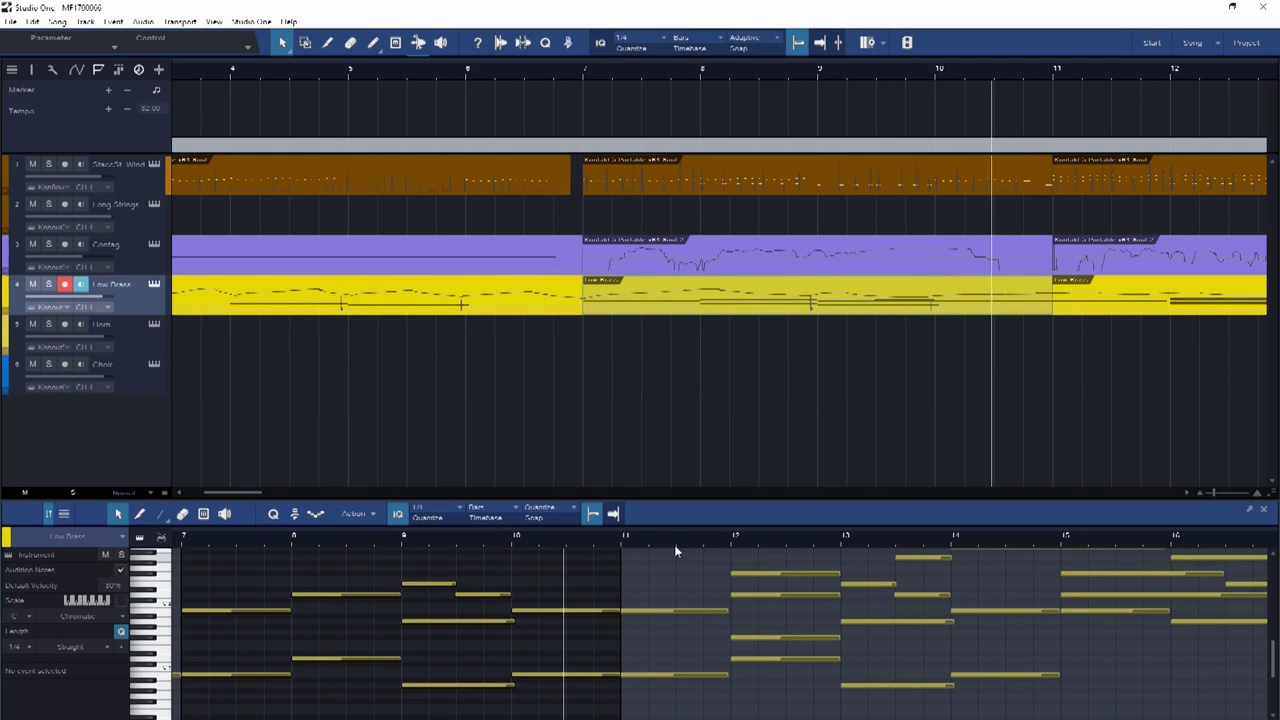
Step: Zoom the arrangement out to bar 38 and the Low Brass notes out to bar 28
{"action": "left_click_drag", "start_coordinate": [888, 70], "coordinate": [360, 70]}
{"action": "left_click_drag", "start_coordinate": [739, 541], "coordinate": [481, 609]}
{"action": "scroll", "coordinate": [481, 609], "scroll_direction": "down", "scroll_amount": 2}
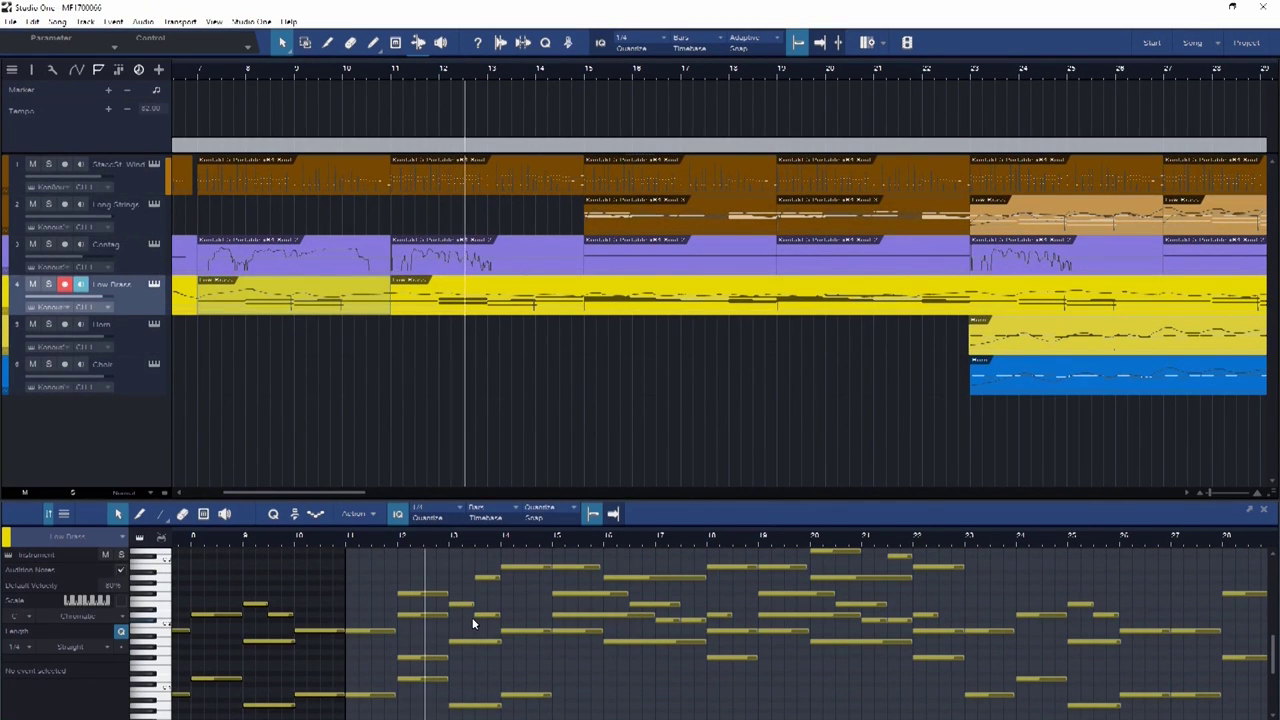
{"action": "left_click_drag", "start_coordinate": [652, 77], "coordinate": [486, 77]}
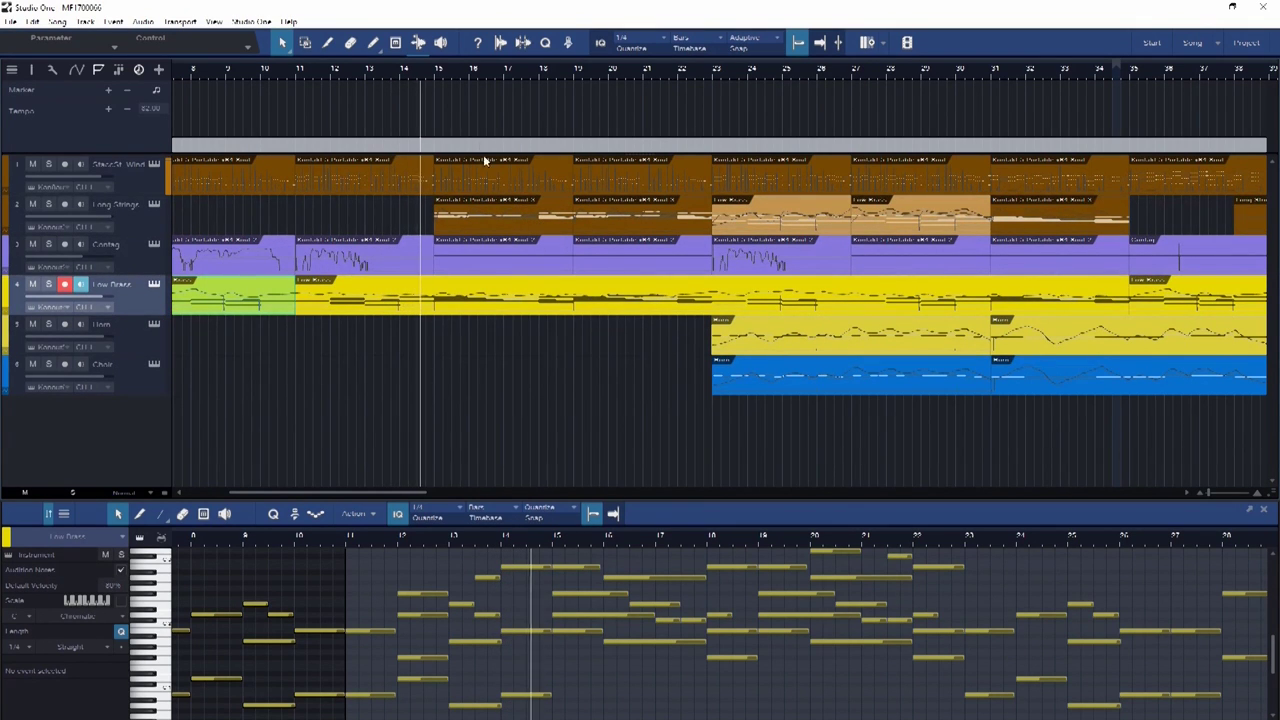
Step: Zoom the arrangement in on bars 18–26 and load the Long Strings notes into the editor
{"action": "left_click_drag", "start_coordinate": [465, 73], "coordinate": [466, 91]}
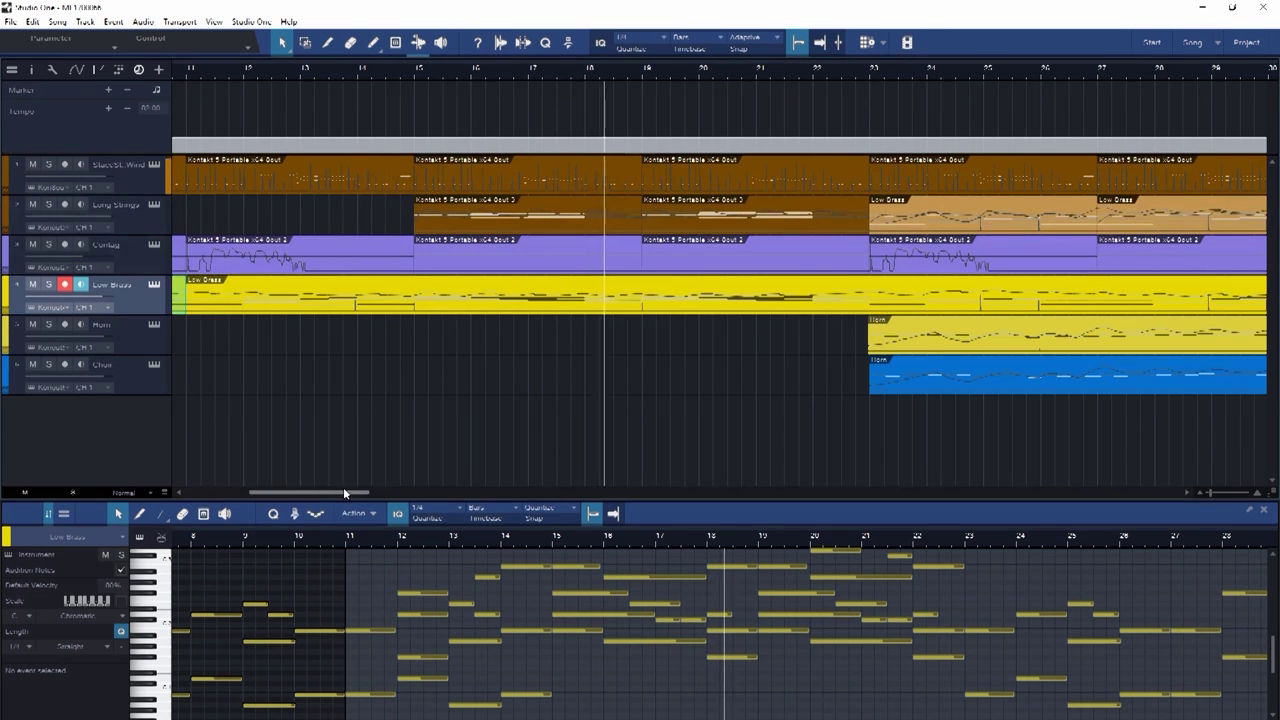
{"action": "left_click_drag", "start_coordinate": [343, 489], "coordinate": [361, 493]}
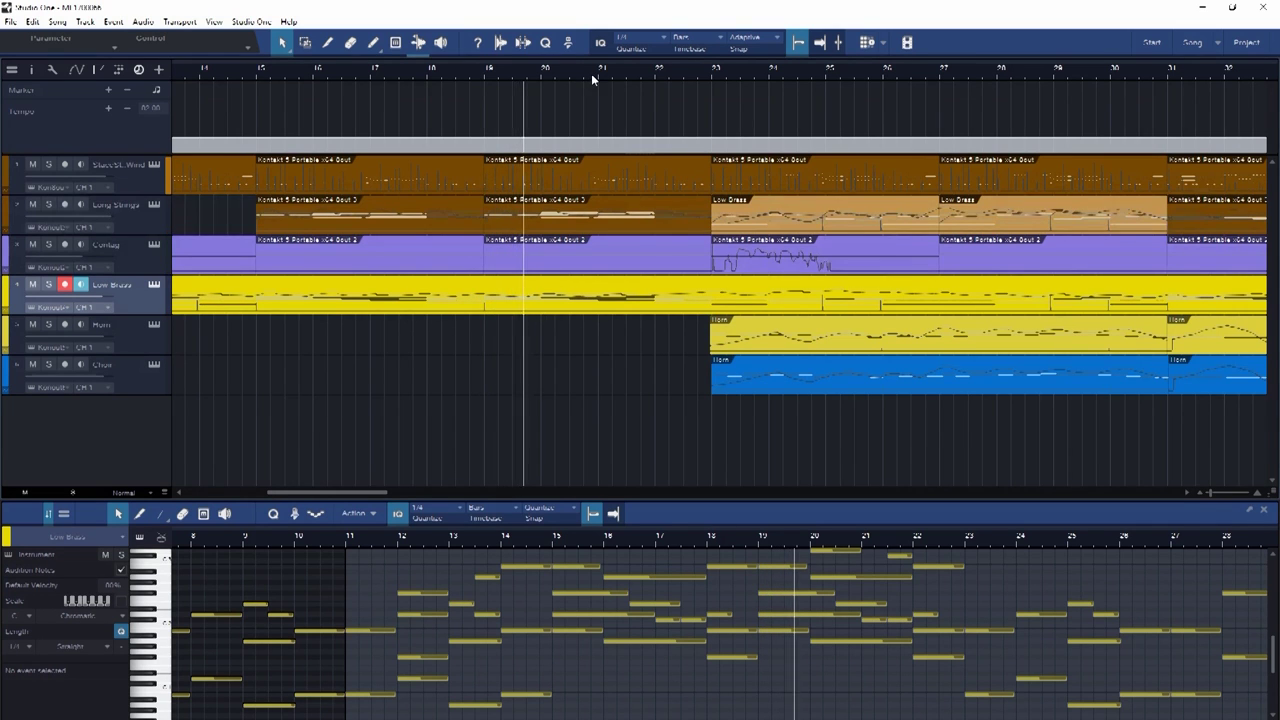
{"action": "left_click_drag", "start_coordinate": [591, 73], "coordinate": [473, 156]}
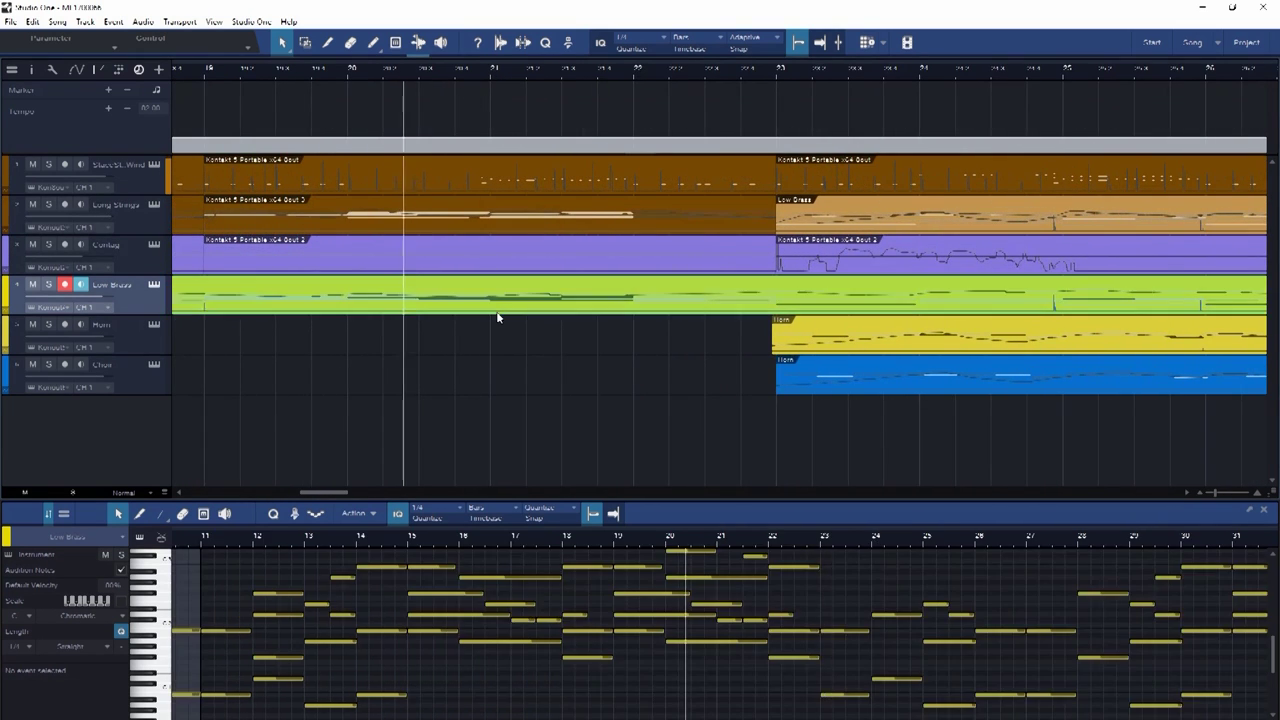
{"action": "left_click_drag", "start_coordinate": [617, 537], "coordinate": [575, 532]}
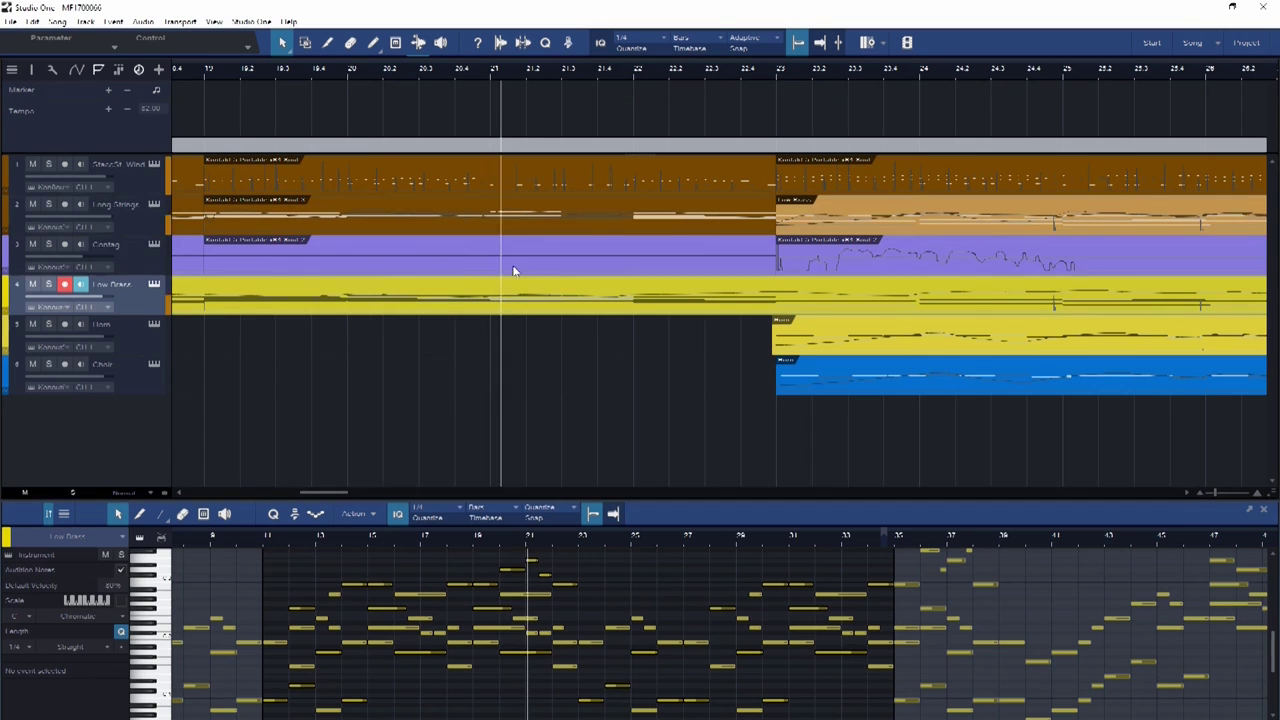
{"action": "left_click", "coordinate": [558, 220]}
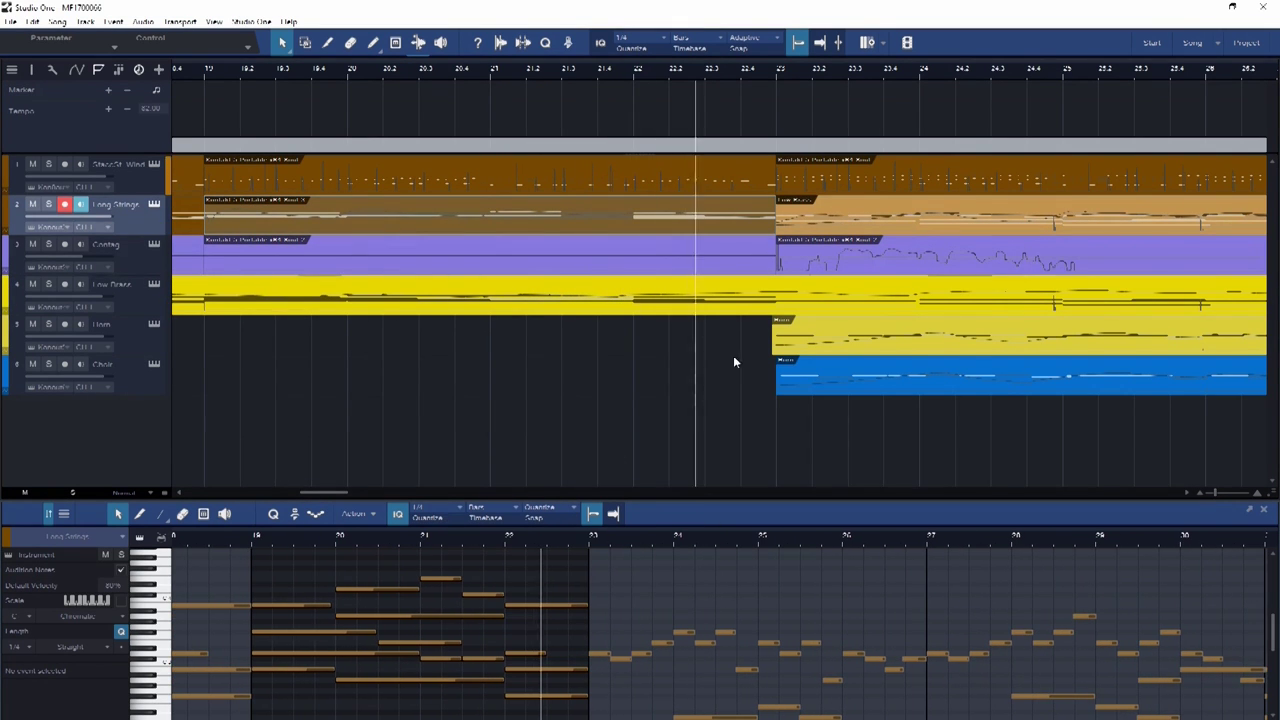
Step: Load the Horn part's notes, deselect its clip, and zoom the arrangement out to bars 21–41
{"action": "left_click", "coordinate": [797, 341]}
{"action": "left_click", "coordinate": [765, 345]}
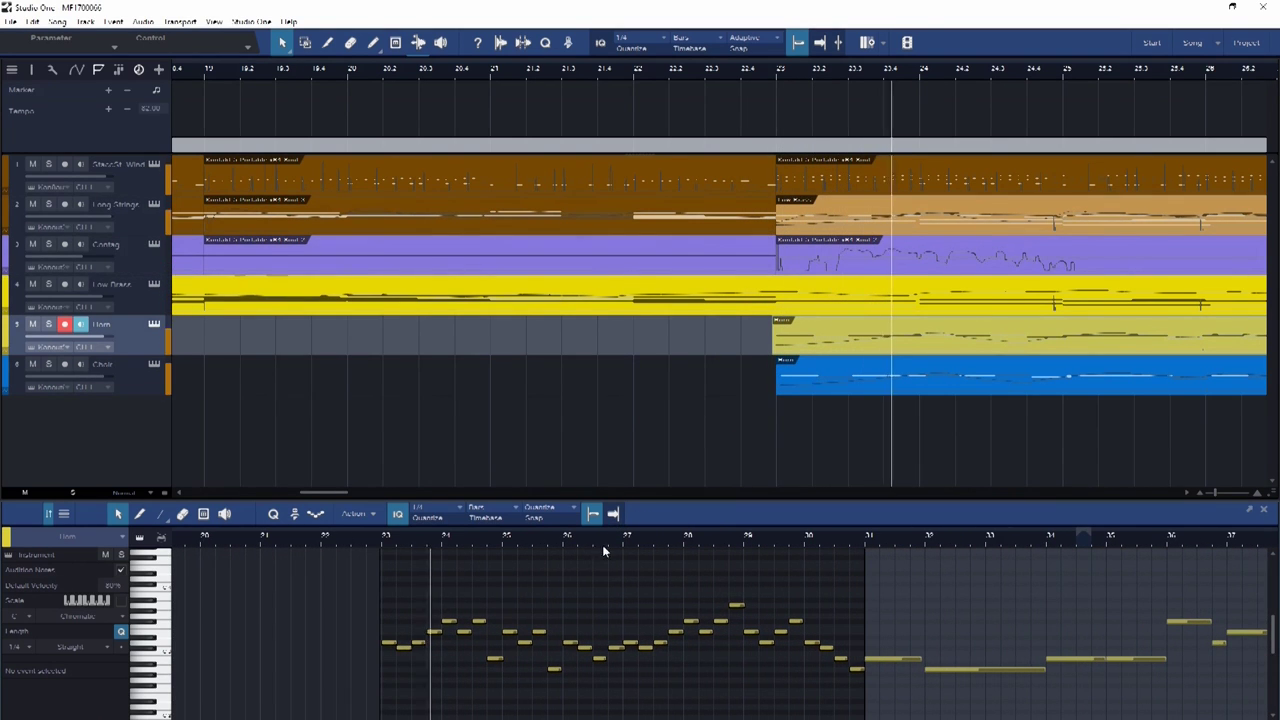
{"action": "scroll", "coordinate": [633, 628], "scroll_direction": "right", "scroll_amount": 5}
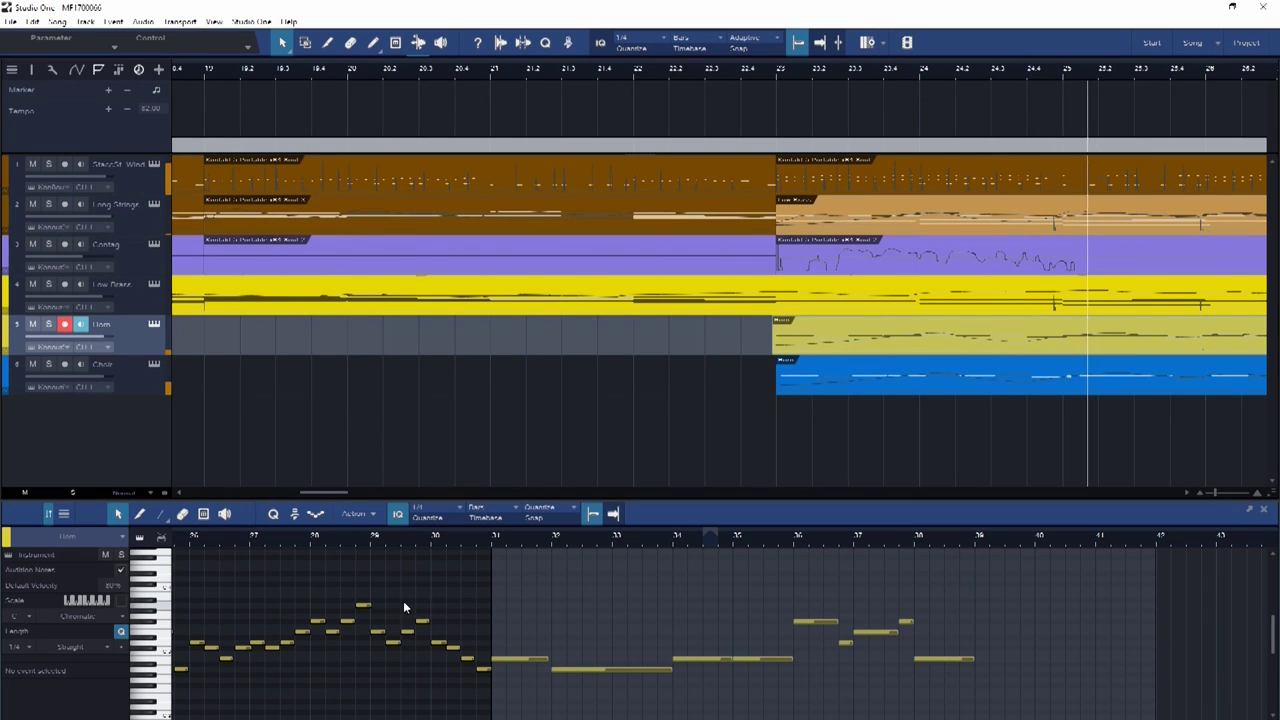
{"action": "scroll", "coordinate": [338, 545], "scroll_direction": "left", "scroll_amount": 2}
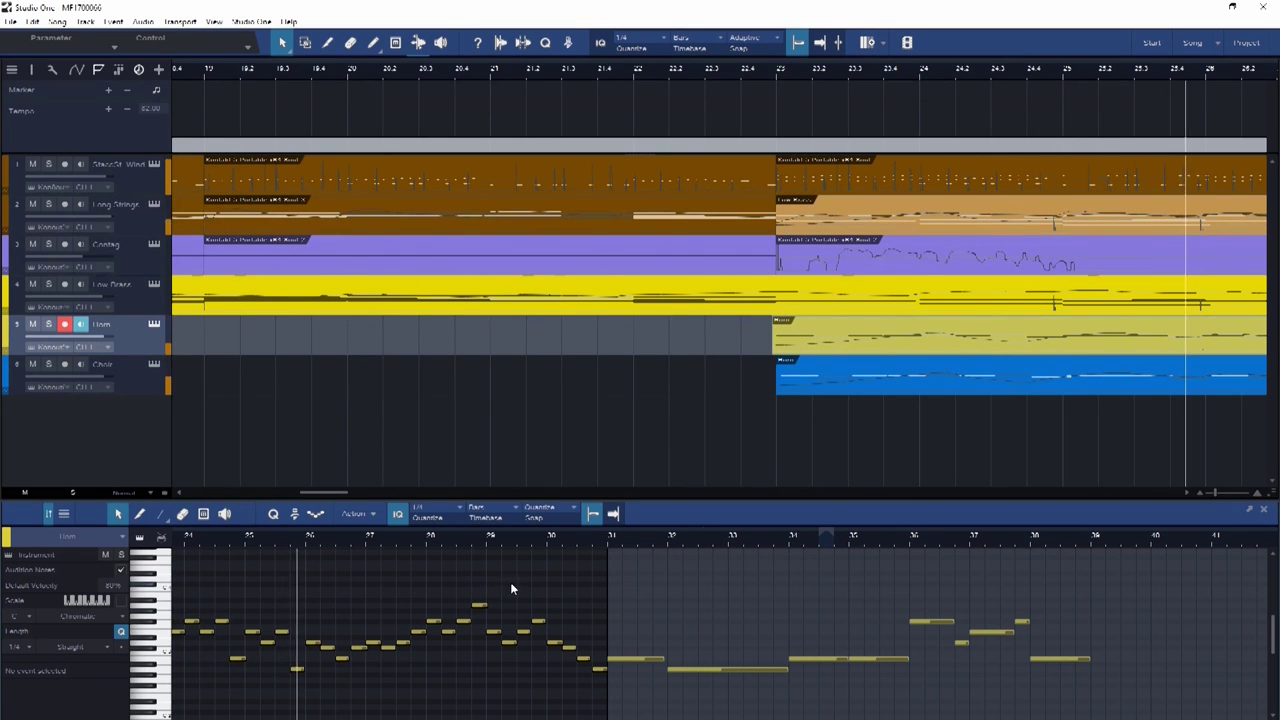
{"action": "left_click_drag", "start_coordinate": [766, 77], "coordinate": [331, 129]}
{"action": "left_click_drag", "start_coordinate": [432, 492], "coordinate": [449, 494]}
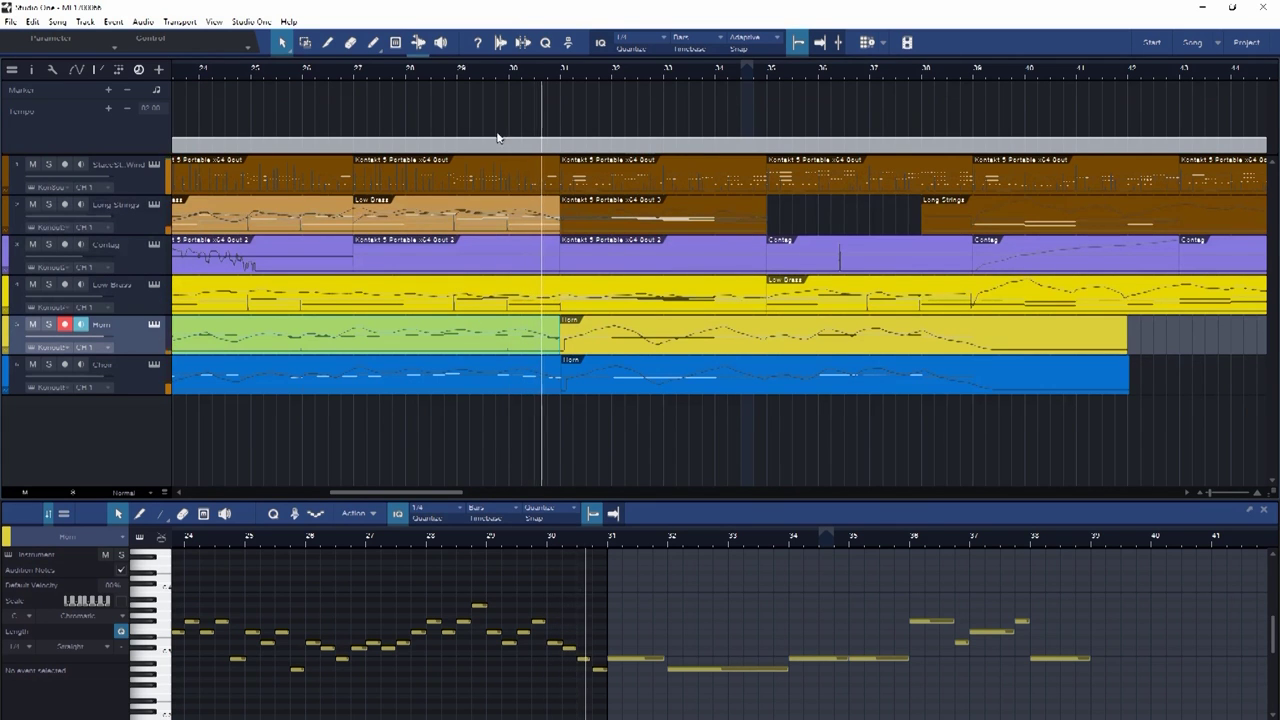
Step: Show the staccato strings and wind notes, deselect the clip, and view bars 33–56
{"action": "left_click_drag", "start_coordinate": [536, 76], "coordinate": [414, 108]}
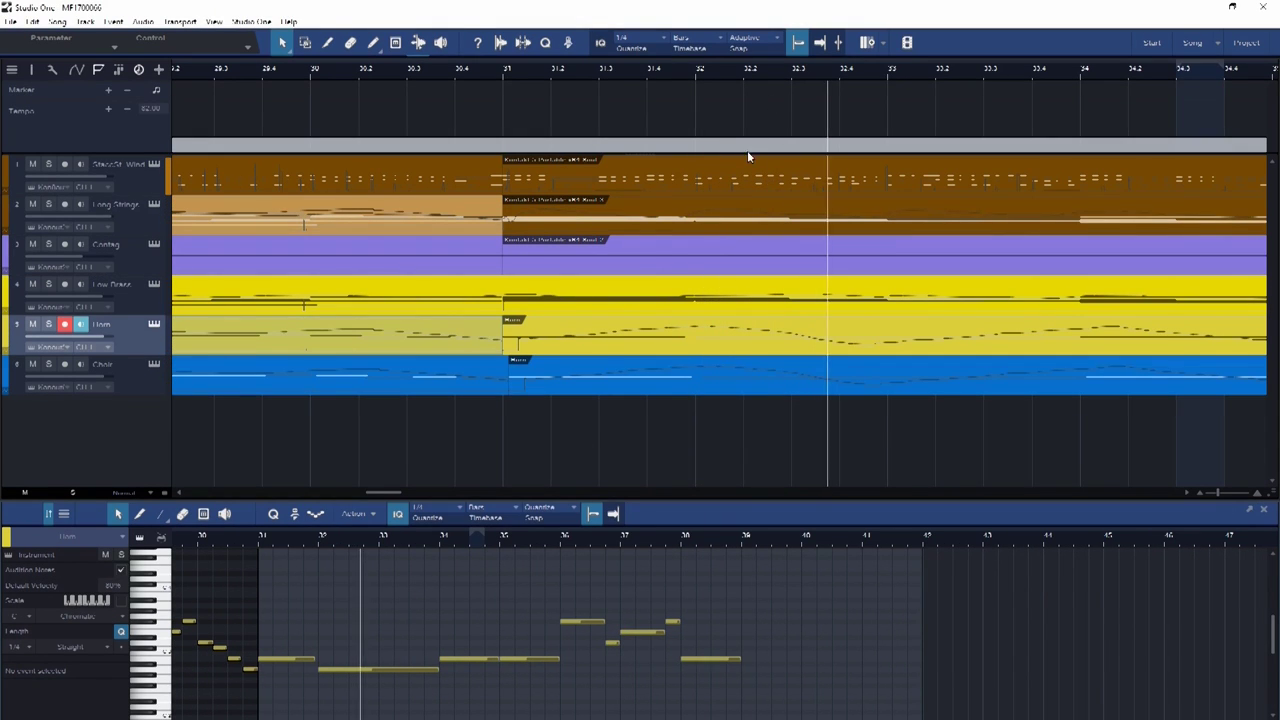
{"action": "left_click", "coordinate": [744, 165]}
{"action": "left_click_drag", "start_coordinate": [808, 70], "coordinate": [548, 47]}
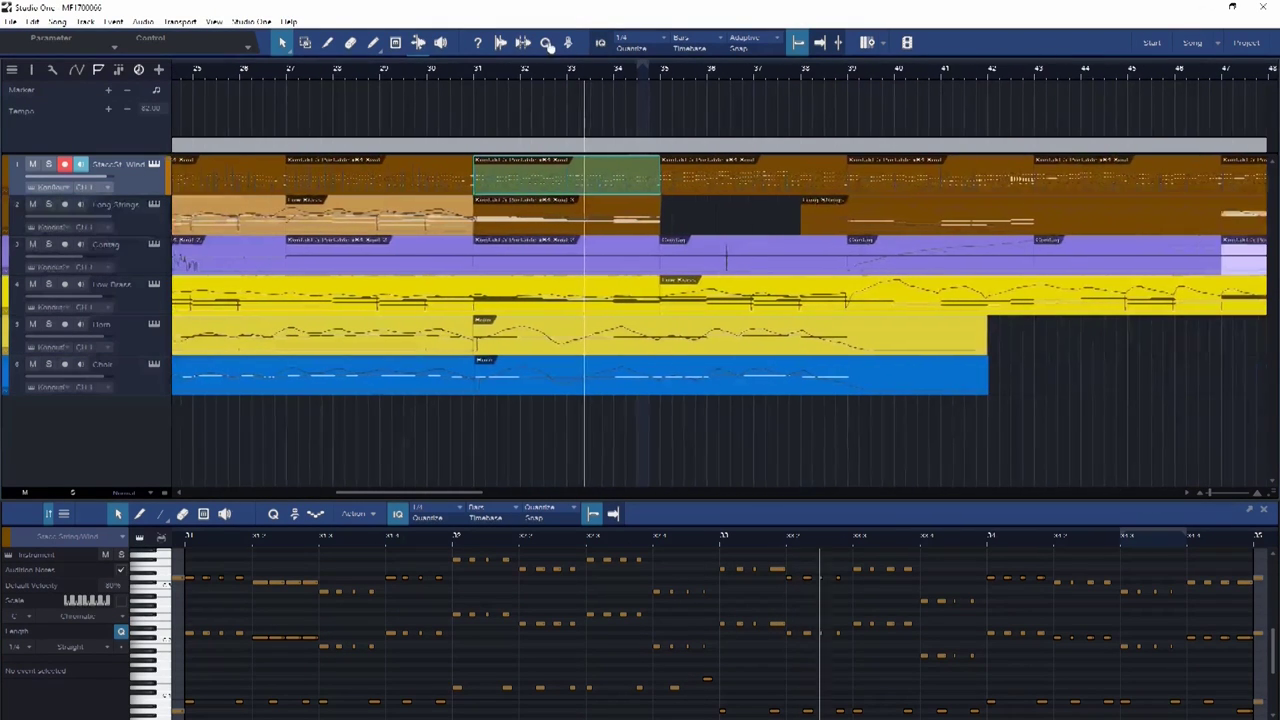
{"action": "left_click", "coordinate": [714, 415]}
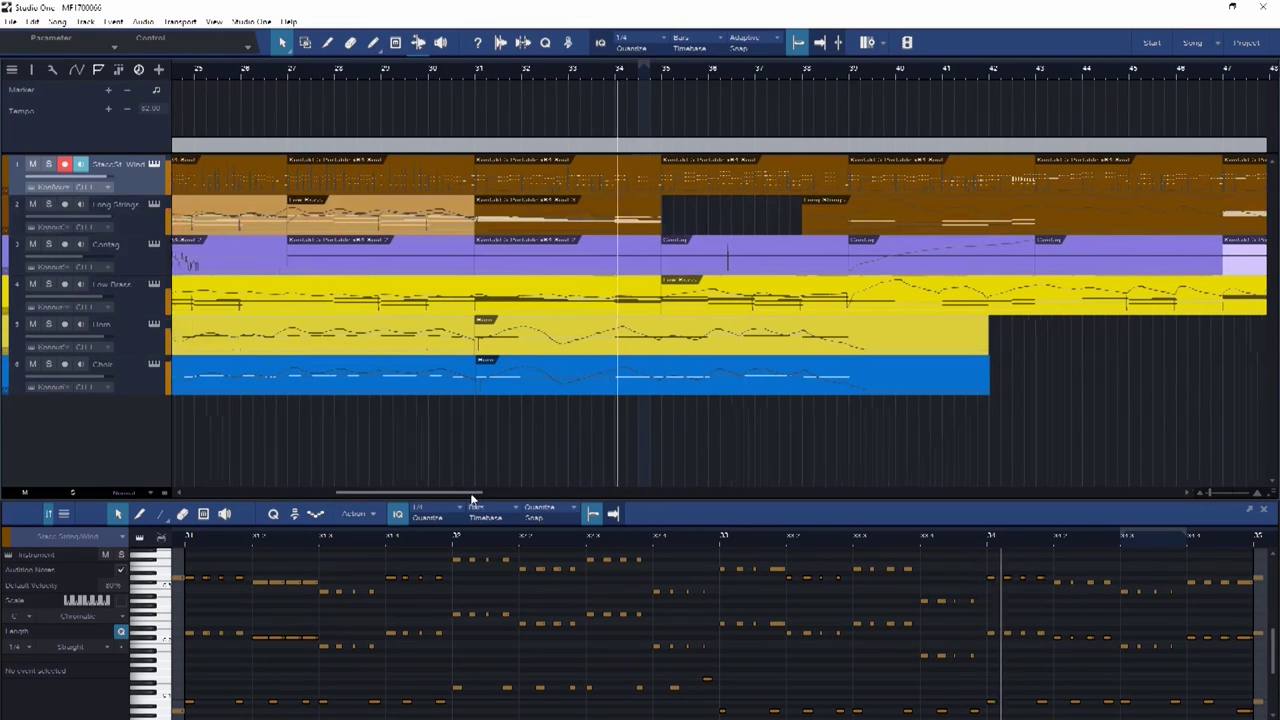
{"action": "left_click_drag", "start_coordinate": [472, 497], "coordinate": [509, 503]}
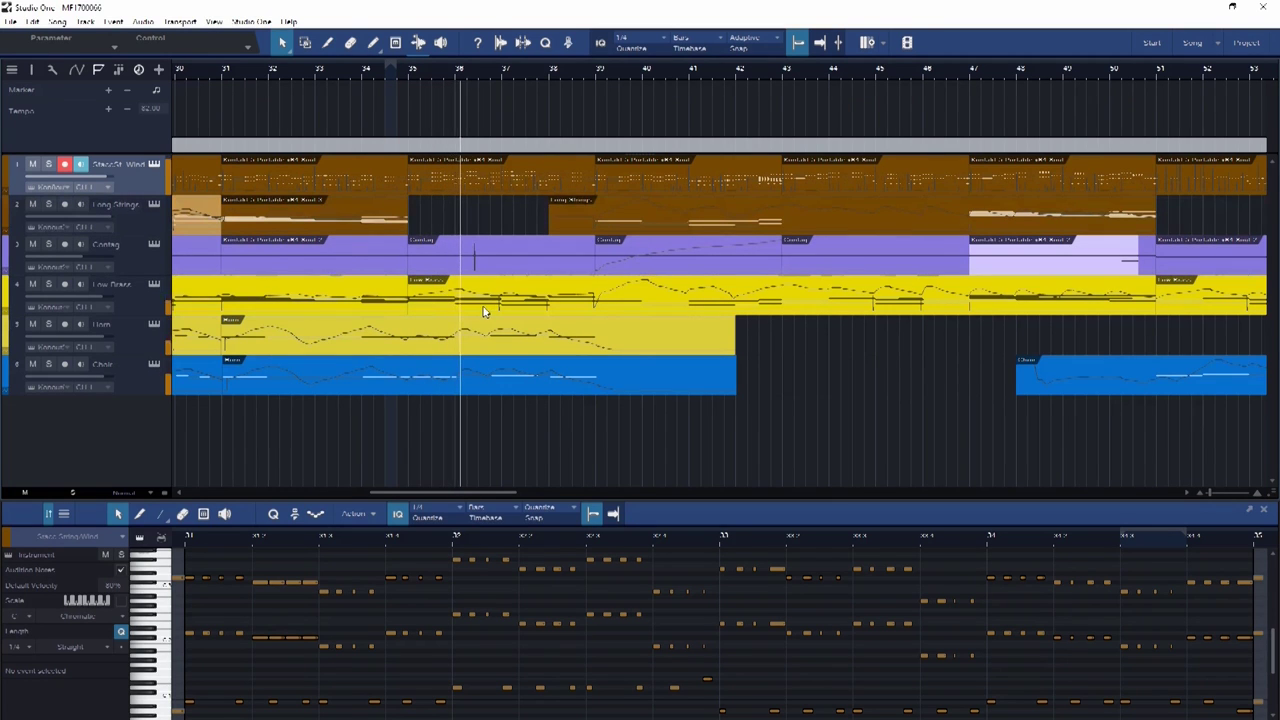
{"action": "left_click_drag", "start_coordinate": [635, 84], "coordinate": [539, 68]}
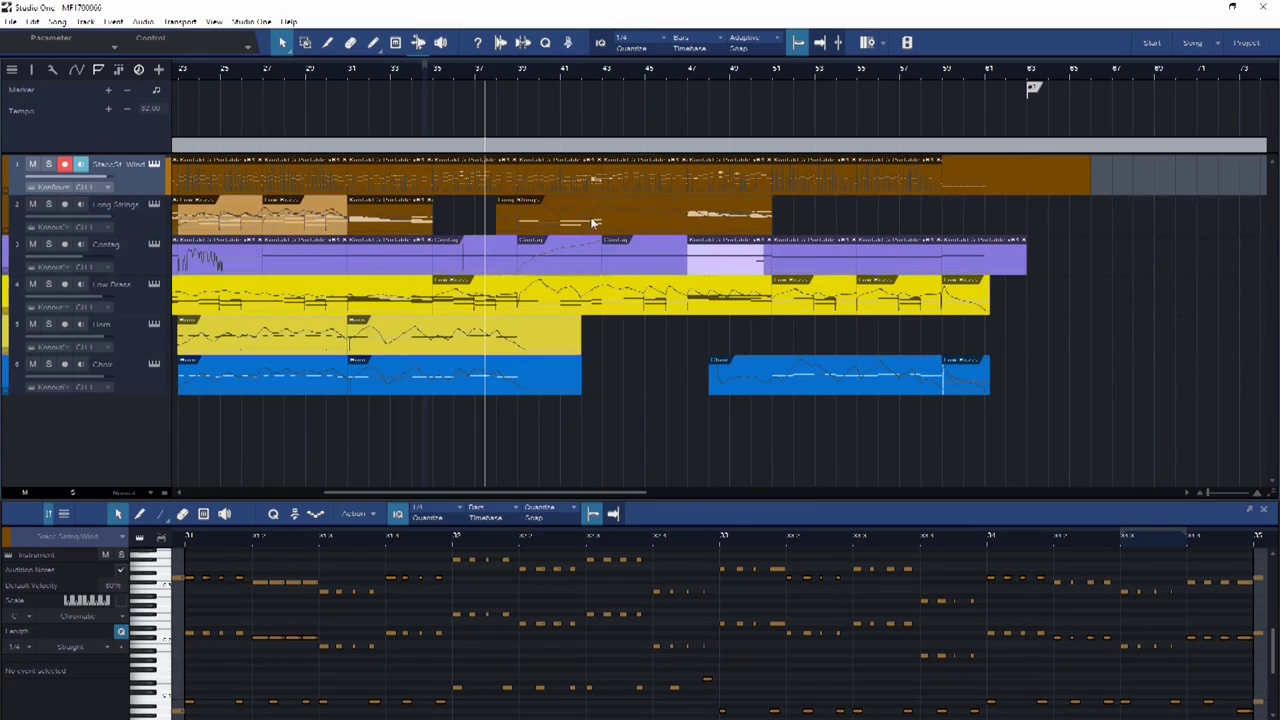
{"action": "mouse_move", "coordinate": [532, 80]}
{"action": "left_mouse_down"}
{"action": "mouse_move", "coordinate": [546, 91]}
{"action": "mouse_move", "coordinate": [531, 97]}
{"action": "left_mouse_up"}
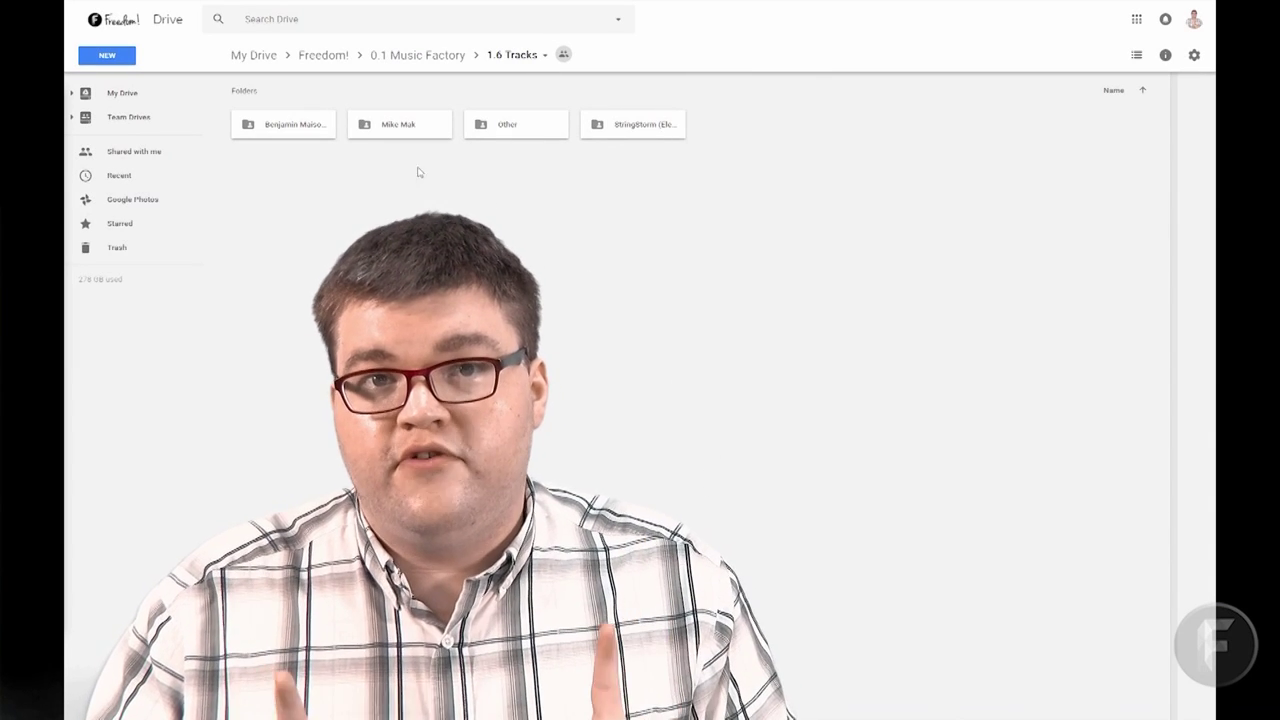
Step: Open the composer's Cinematic - Orchestral, Electronic folder and select the Ravager's Vengeance file
{"action": "double_click", "coordinate": [309, 127]}
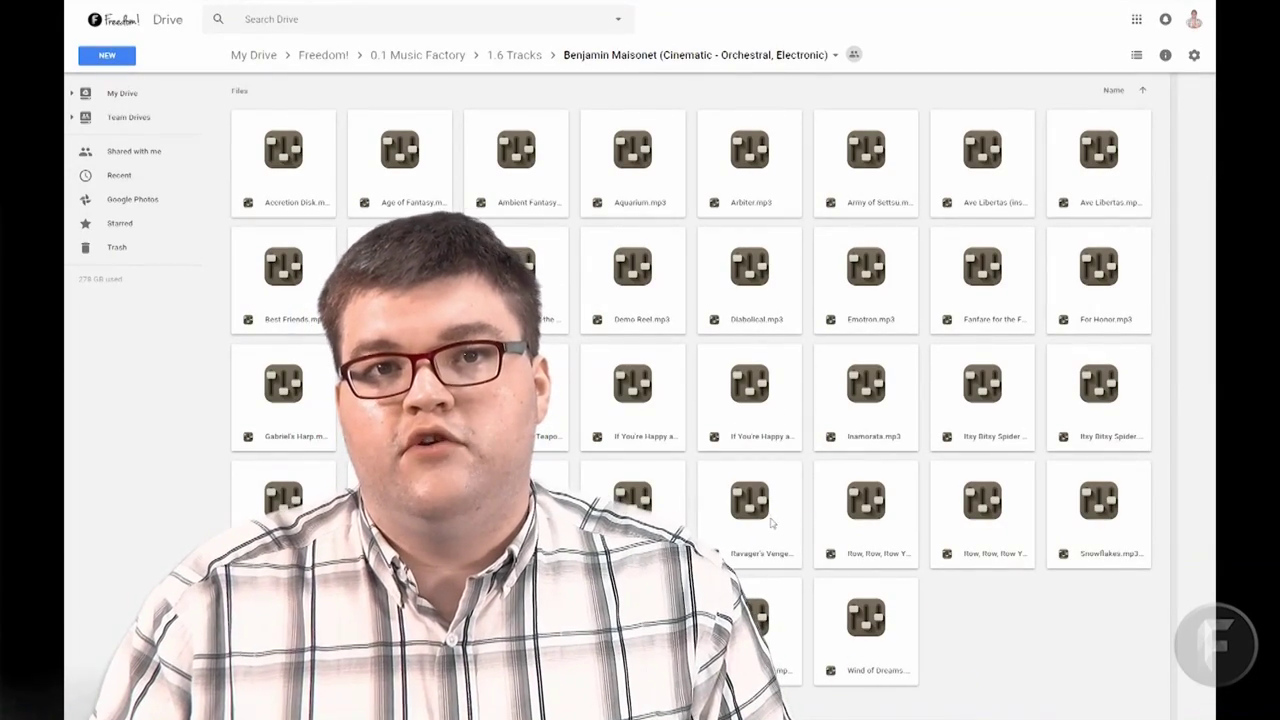
{"action": "left_click", "coordinate": [747, 524]}
Step: Download the Ravager's Vengeance MP3 from its context menu
{"action": "right_click", "coordinate": [747, 524]}
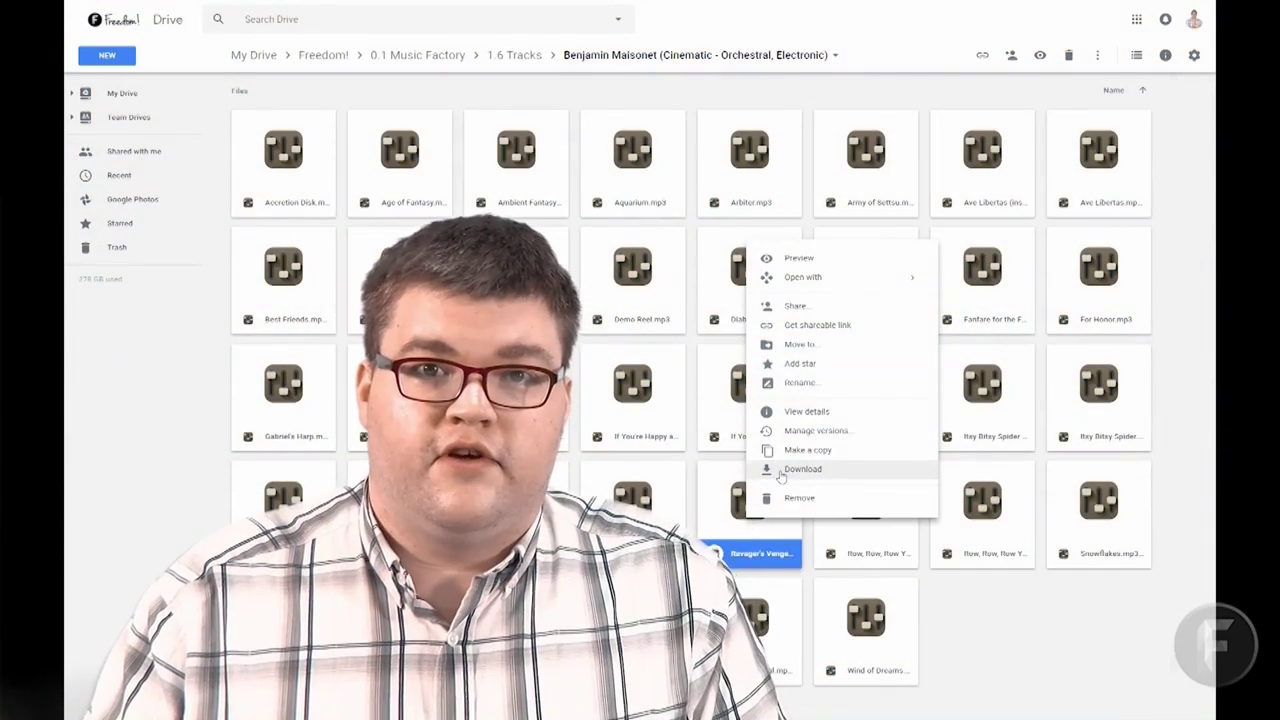
{"action": "left_click", "coordinate": [781, 472]}
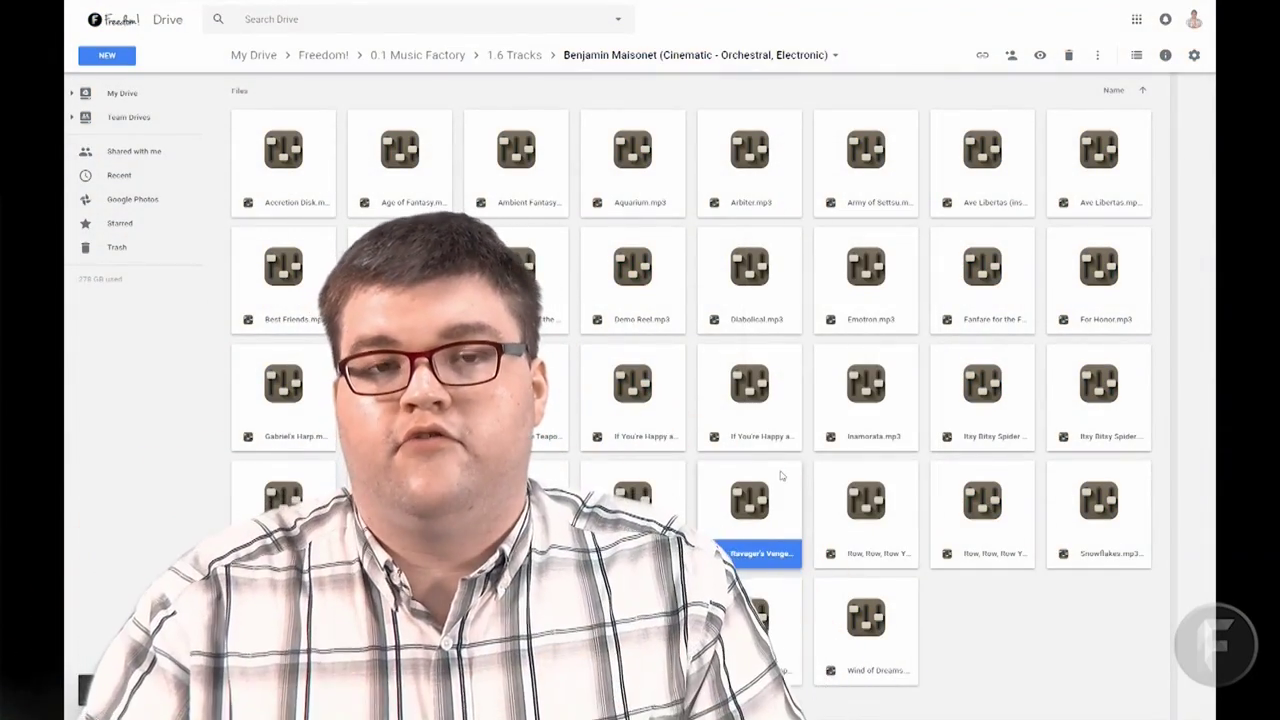